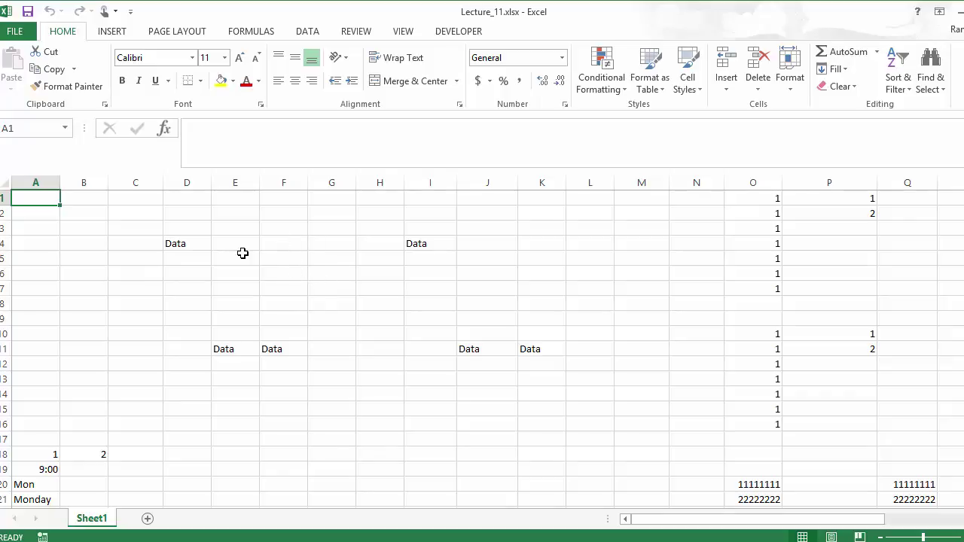
Fill 'Data' from D4 down through D5:D7 with Ctrl+D
click(186, 243)
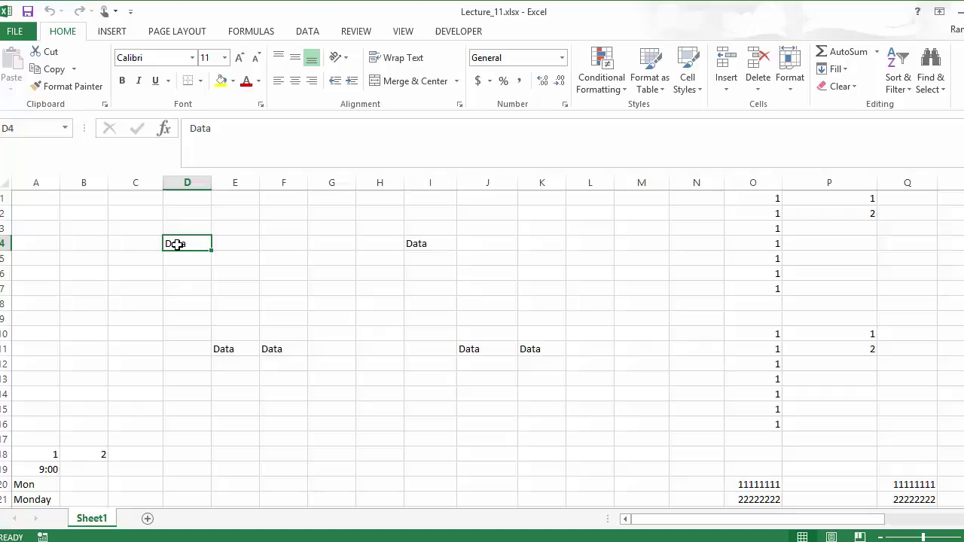
drag(182, 243, 174, 285)
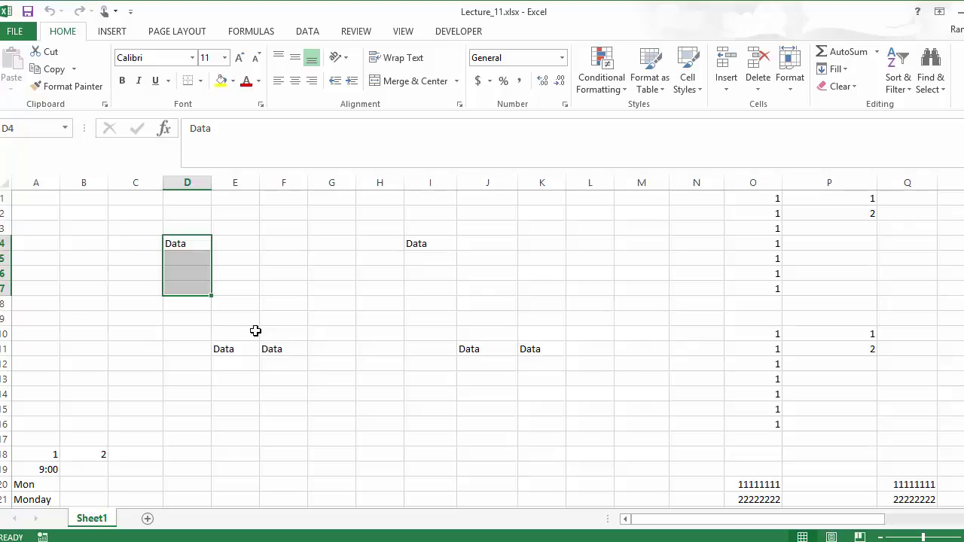
key(ctrl+d)
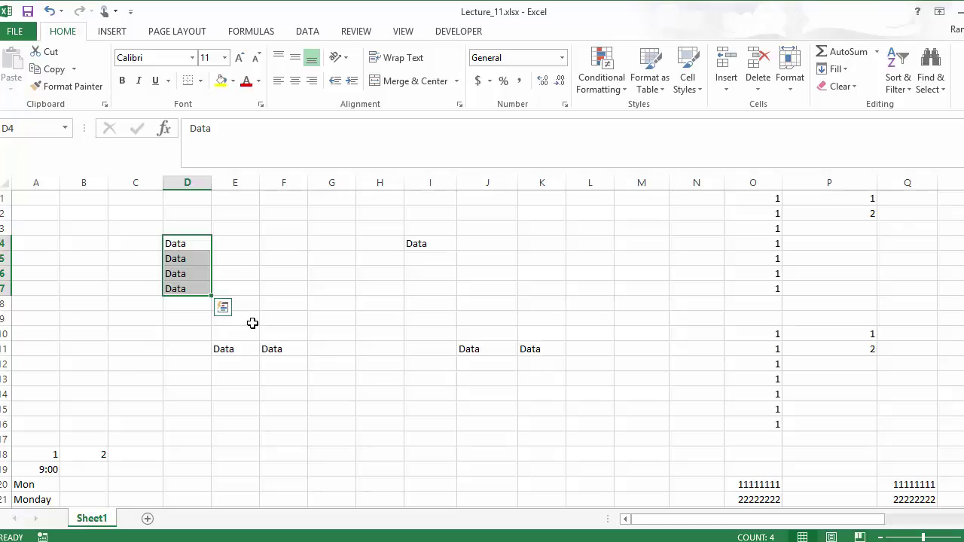
Copy 'Data' from D4 across E4:G4, then select D1:D4 for filling upward
click(185, 242)
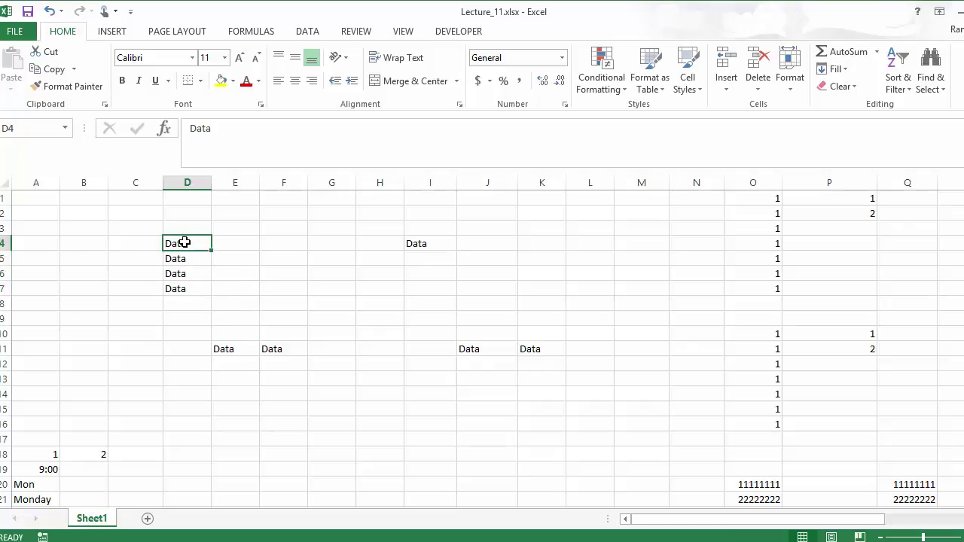
drag(187, 242, 316, 242)
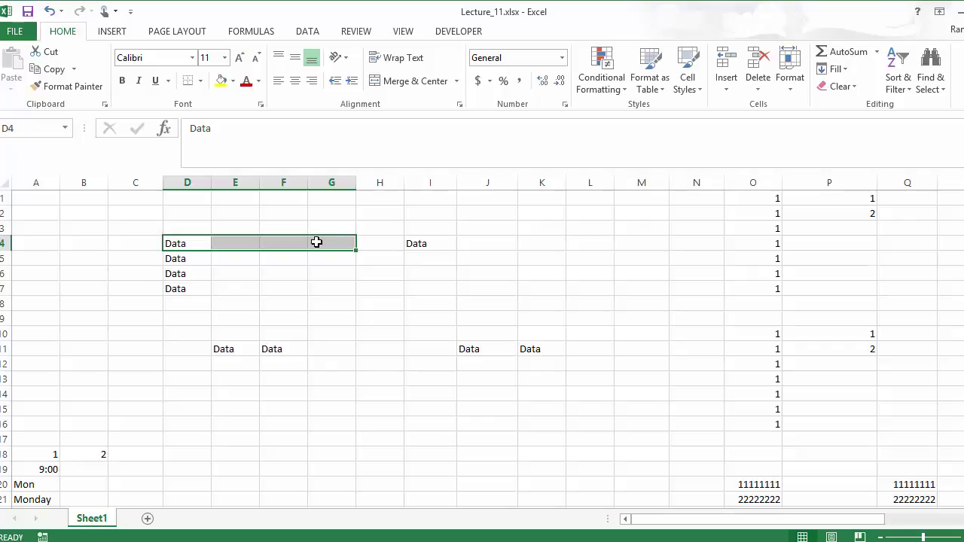
text(Data	Data	Data)
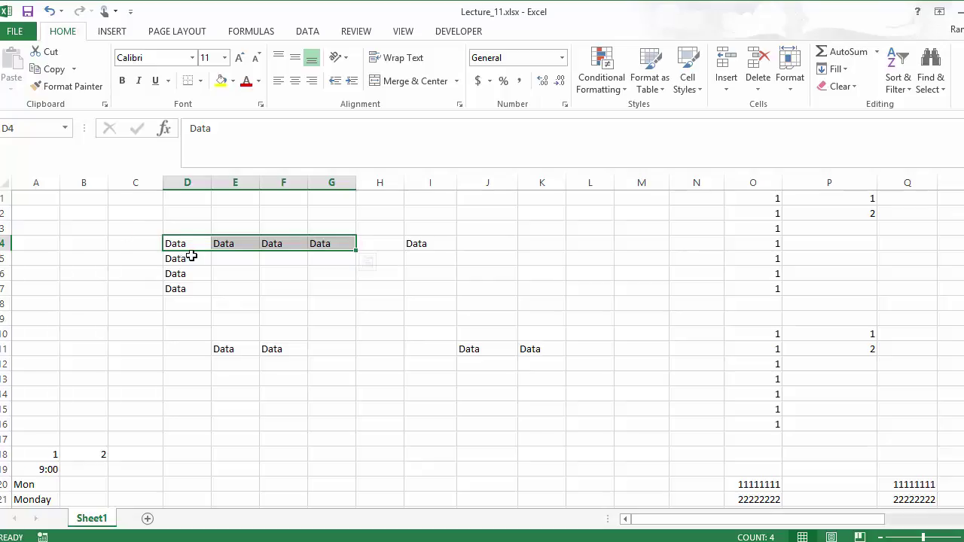
drag(191, 243, 194, 204)
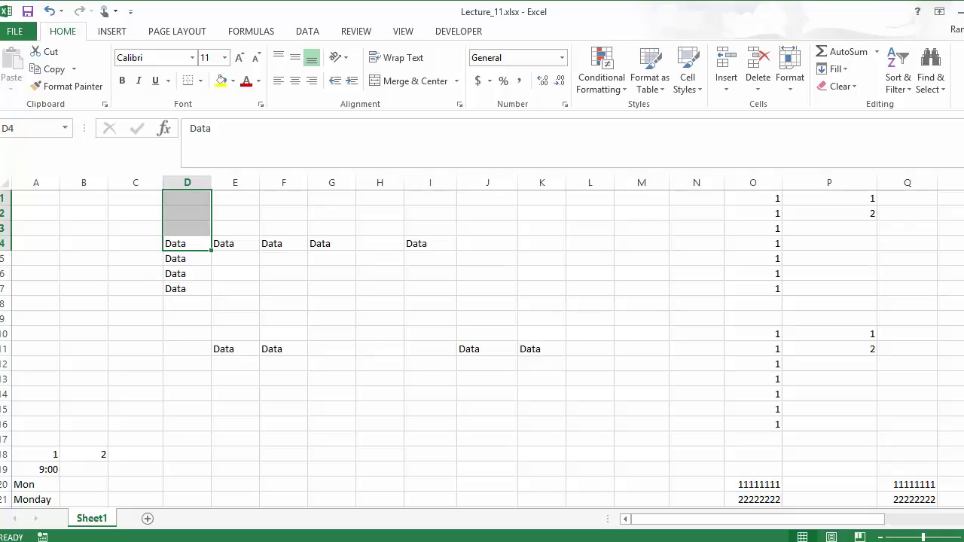
Use Fill Up to put 'Data' in D1:D3 and Fill Left for A4:C4
click(851, 70)
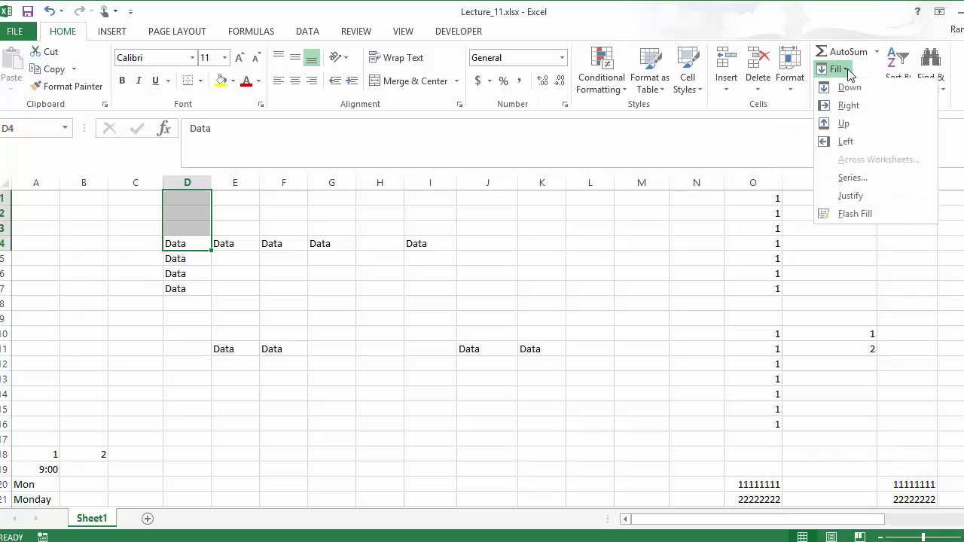
click(845, 124)
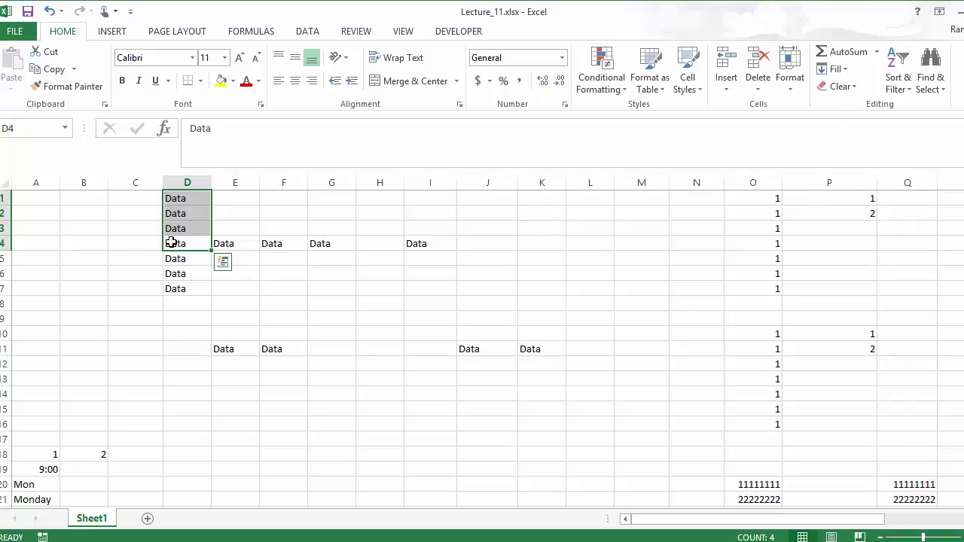
drag(175, 244, 33, 242)
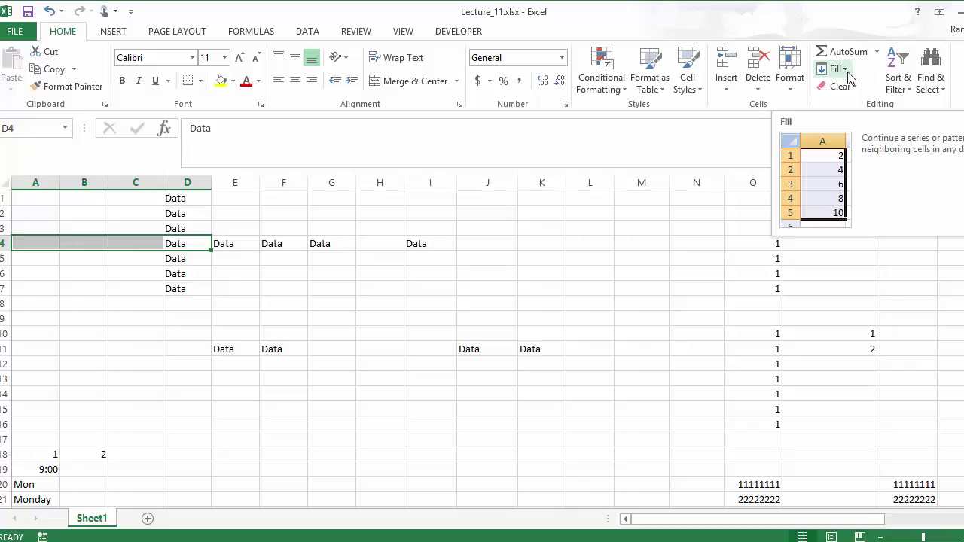
click(848, 70)
click(845, 143)
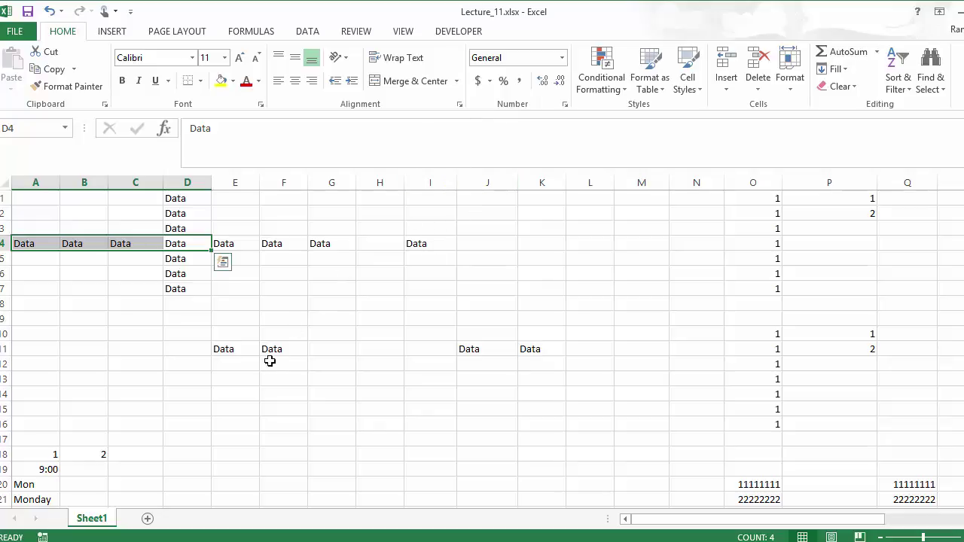
Fill E11:F11's 'Data' down to row 14, then F11:F14 right into G11:H14
drag(220, 349, 273, 394)
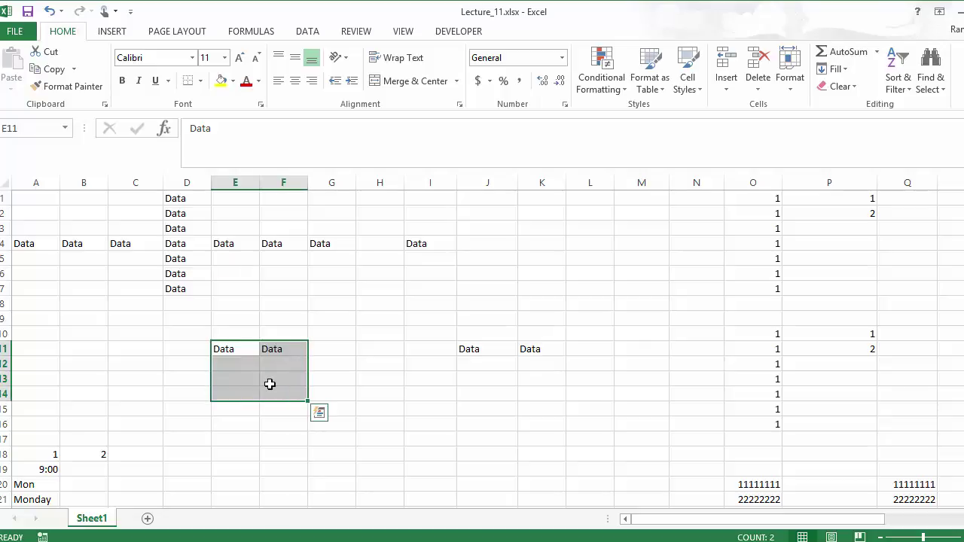
key(ctrl+d)
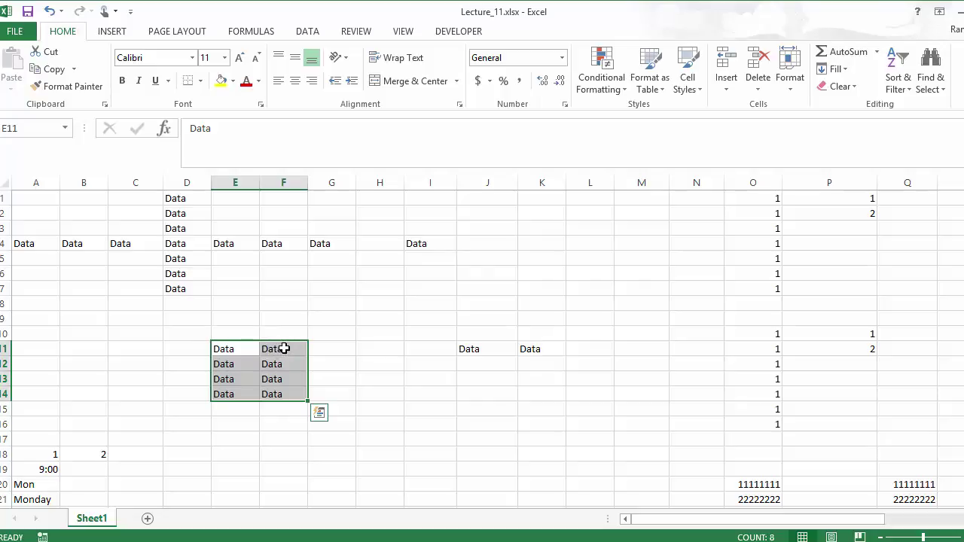
click(280, 349)
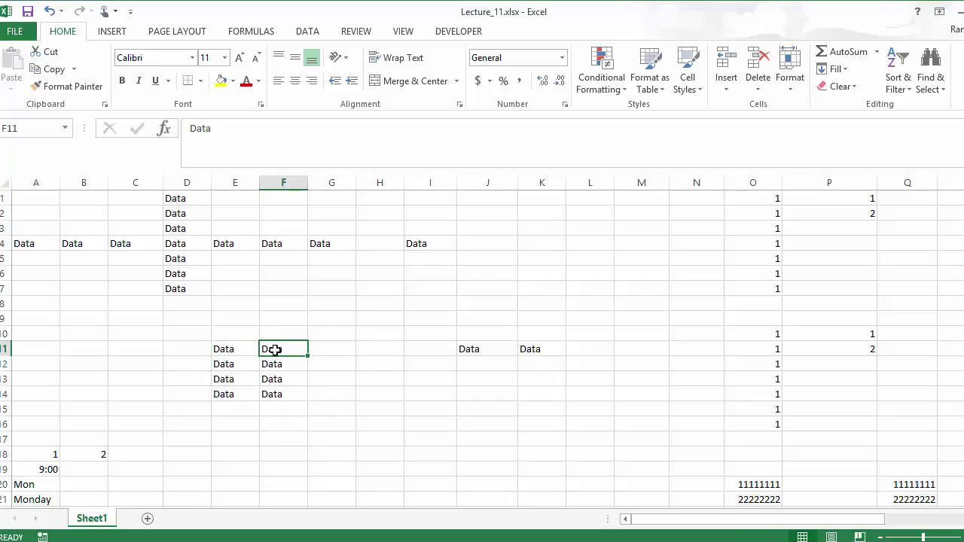
drag(275, 349, 370, 400)
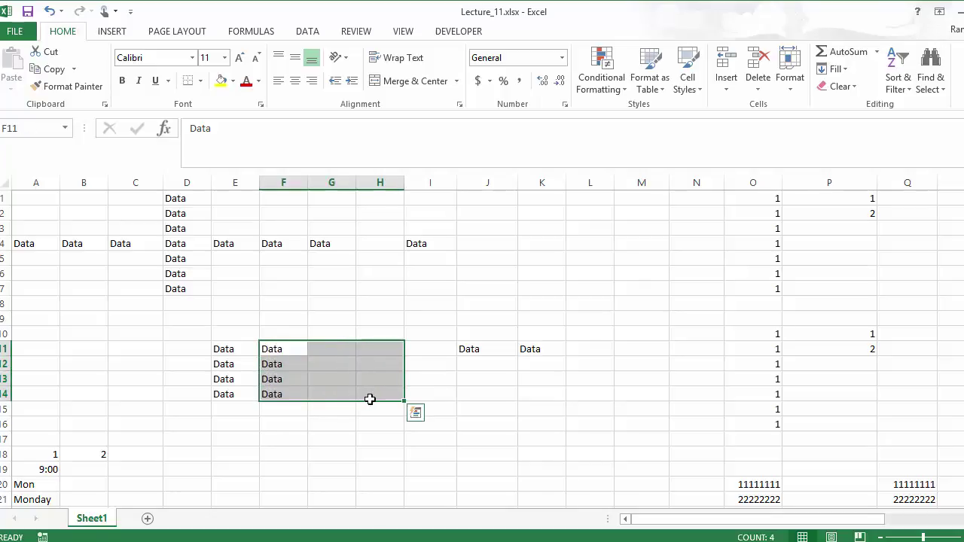
key(ctrl+r)
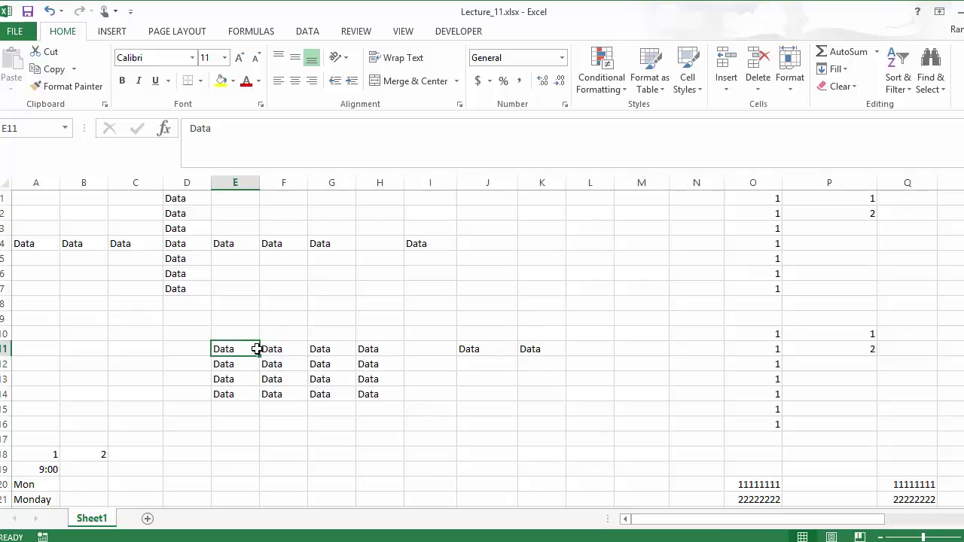
Fill row 11's 'Data' up into E8:F10 using Fill > Up
drag(257, 349, 281, 308)
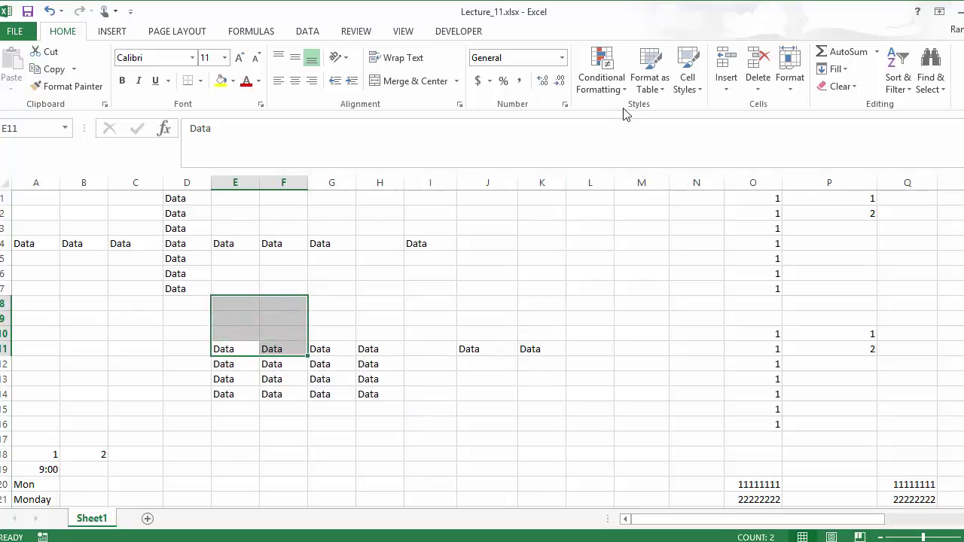
click(836, 69)
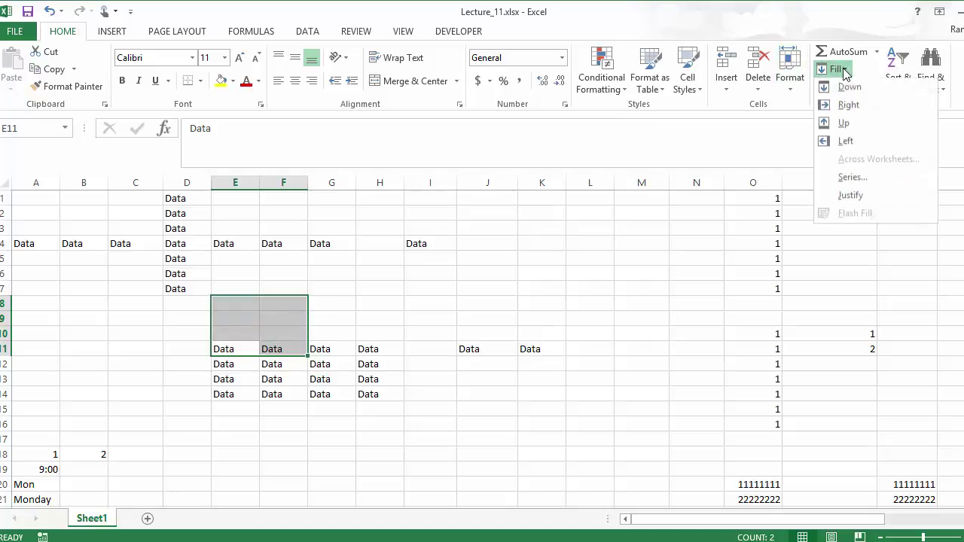
click(845, 125)
Fill column E's 'Data' left into B10:D11 using Fill > Left
click(227, 346)
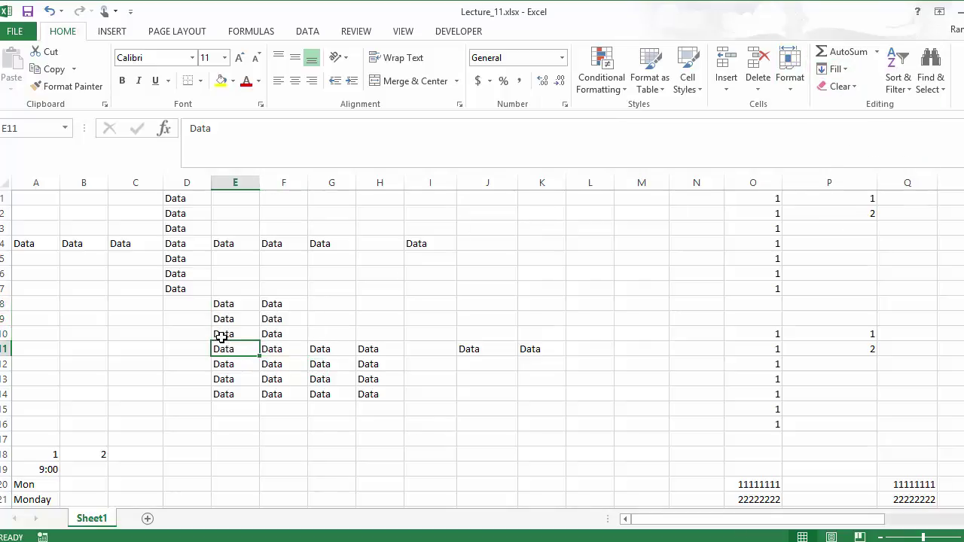
drag(221, 337, 101, 355)
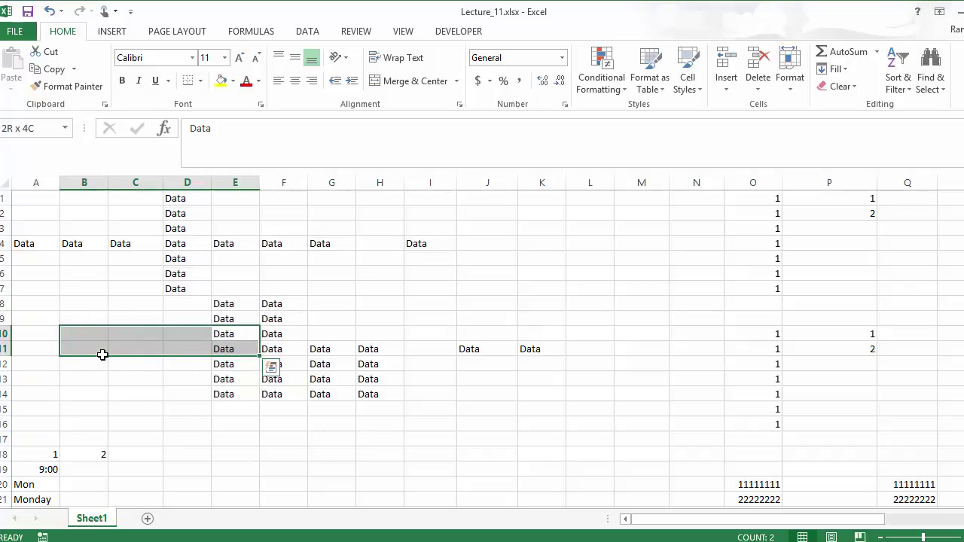
click(835, 69)
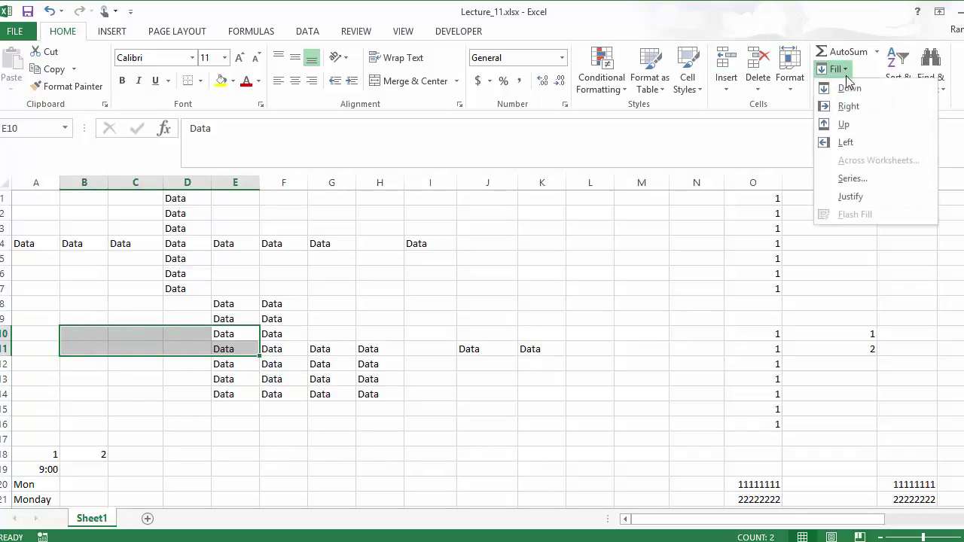
click(845, 143)
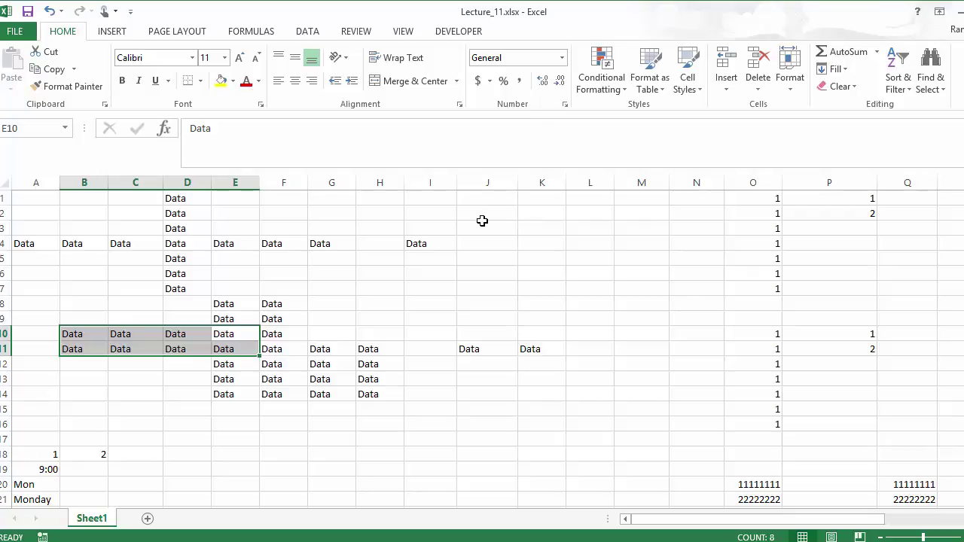
Drag I4's fill handle right to K4, undoing the extra rows filled below
click(429, 241)
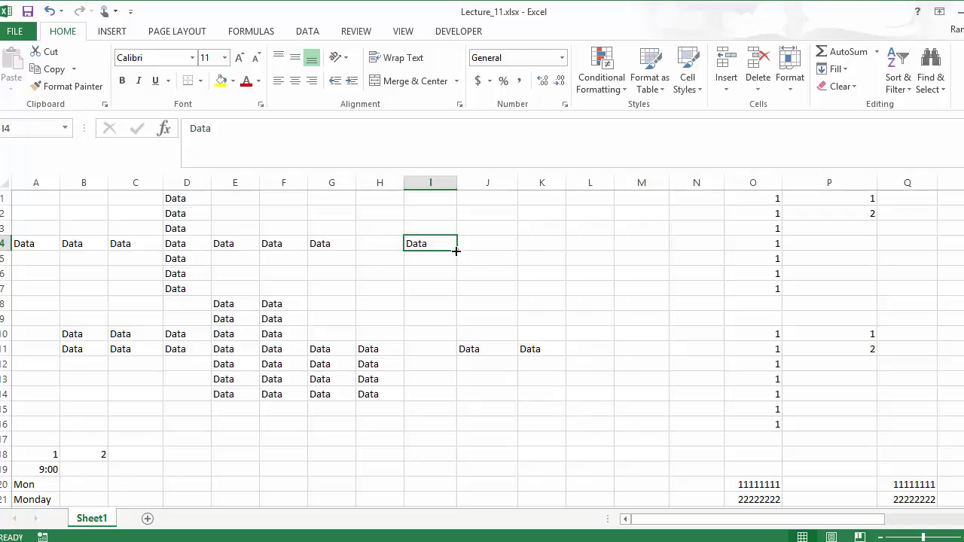
drag(455, 251, 565, 295)
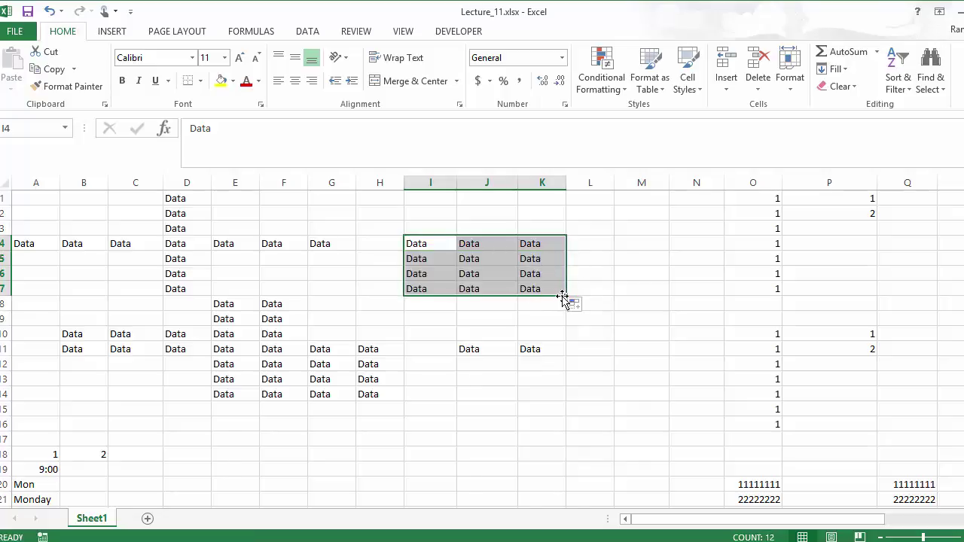
key(ctrl+z)
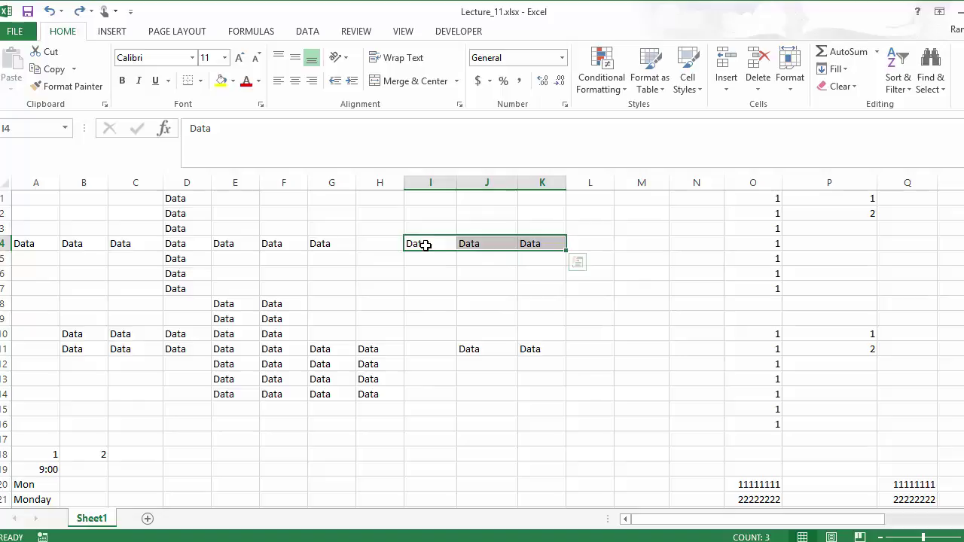
Extend I4's 'Data' down to I8 and up to I1, and I5's left into F5:H5
click(433, 242)
drag(456, 250, 454, 309)
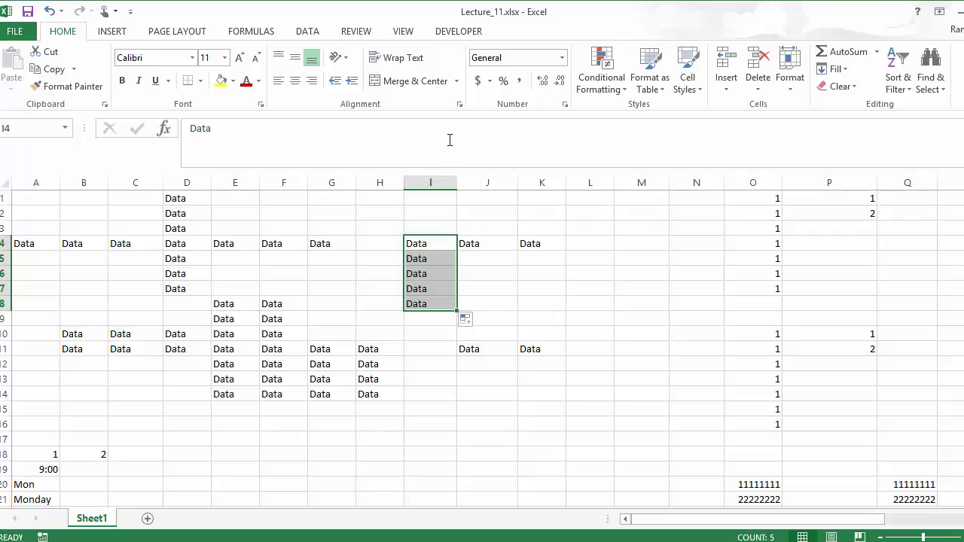
click(450, 243)
drag(456, 250, 452, 196)
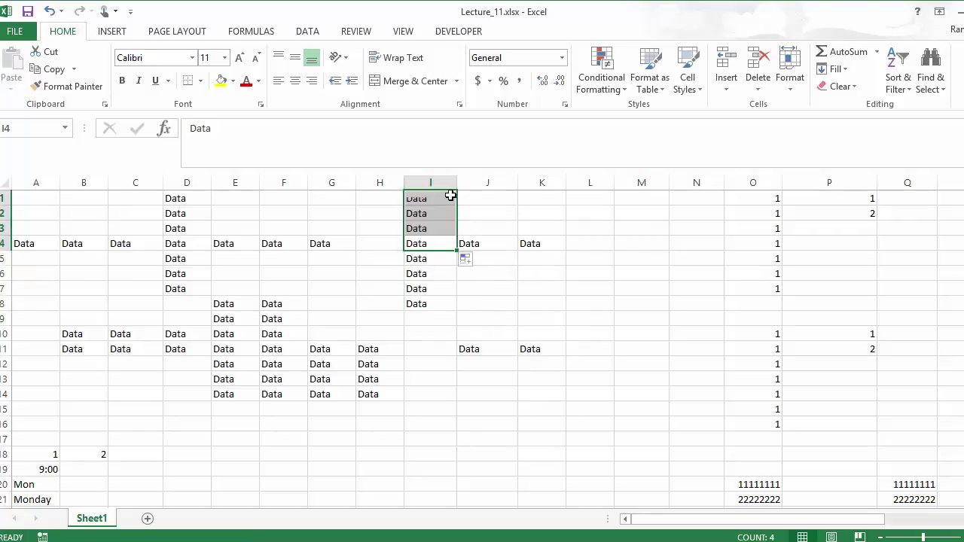
click(411, 259)
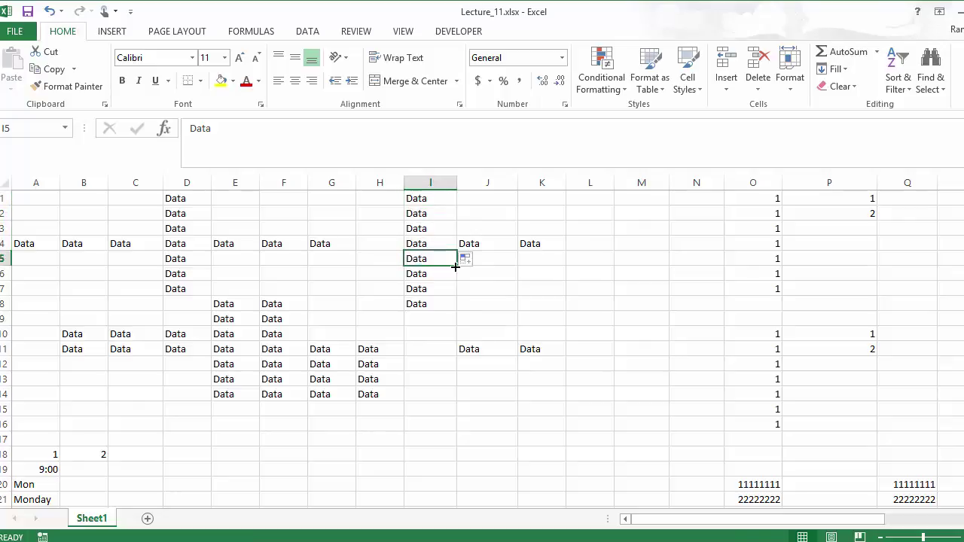
drag(454, 266, 284, 265)
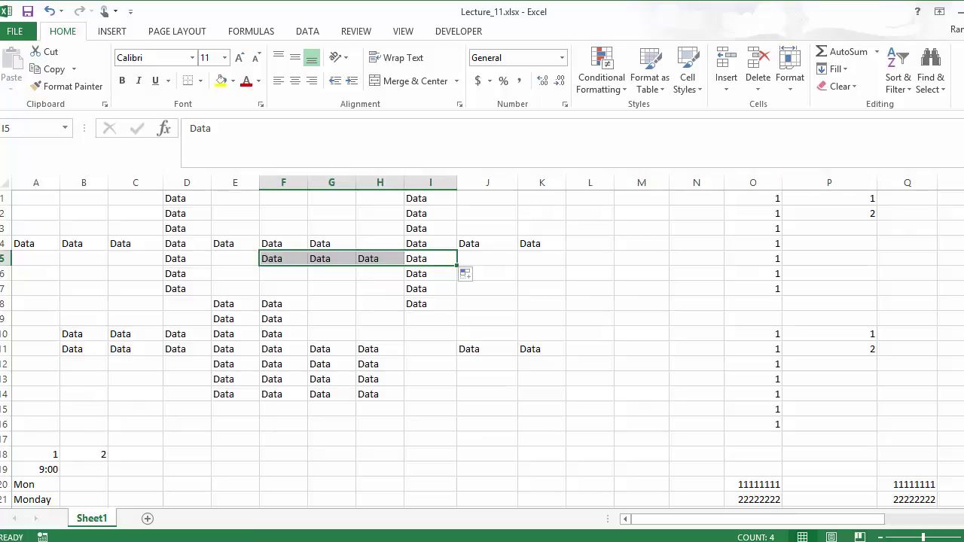
Select J4:K4 and K1, then extend I6:I7's 'Data' left into G6:H7
click(473, 243)
drag(473, 243, 672, 219)
click(555, 243)
click(541, 198)
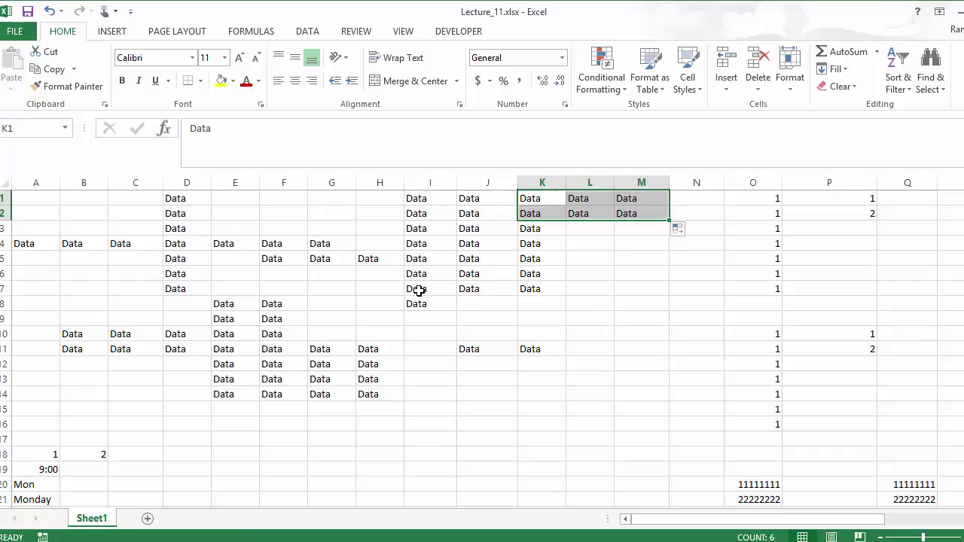
drag(414, 274, 308, 295)
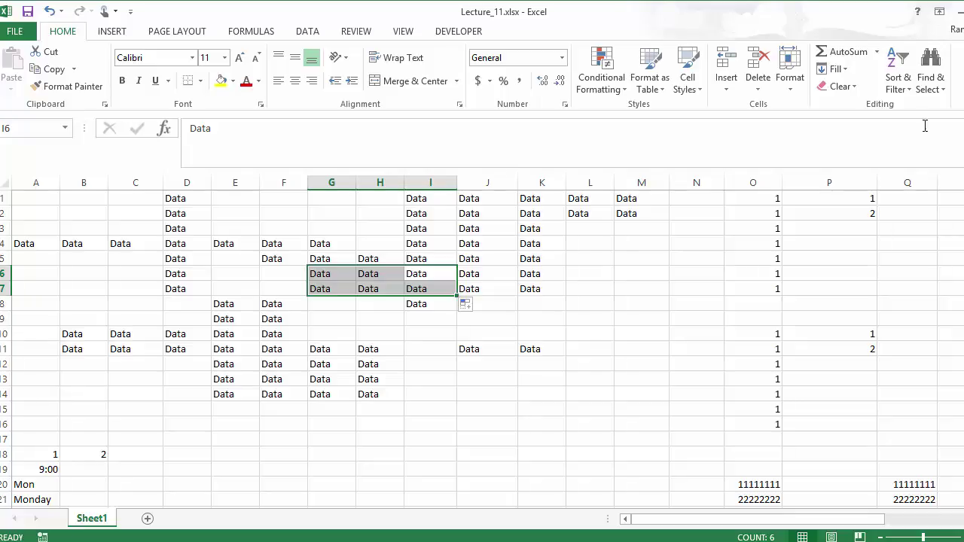
Inspect the values in O1:O2 and the running-sum formulas in P1:P2
click(856, 198)
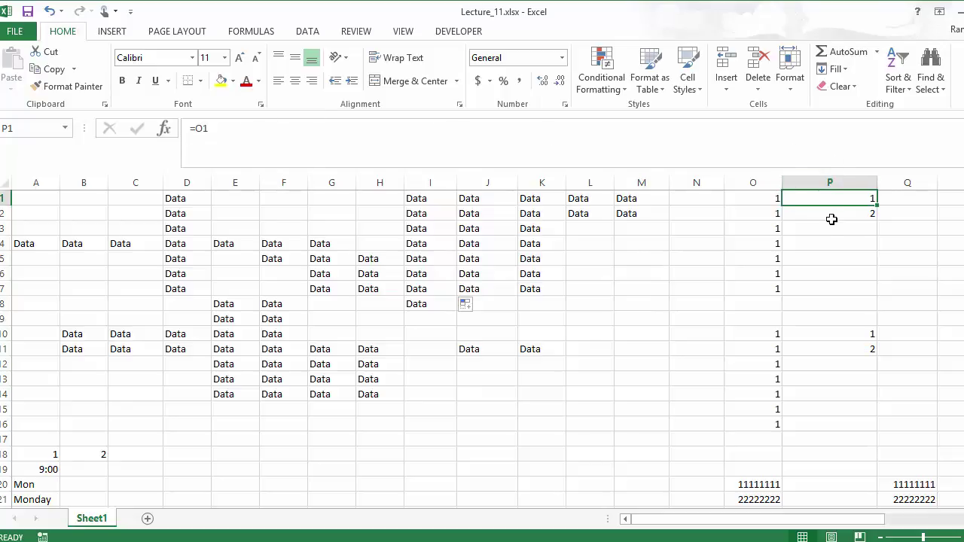
click(748, 198)
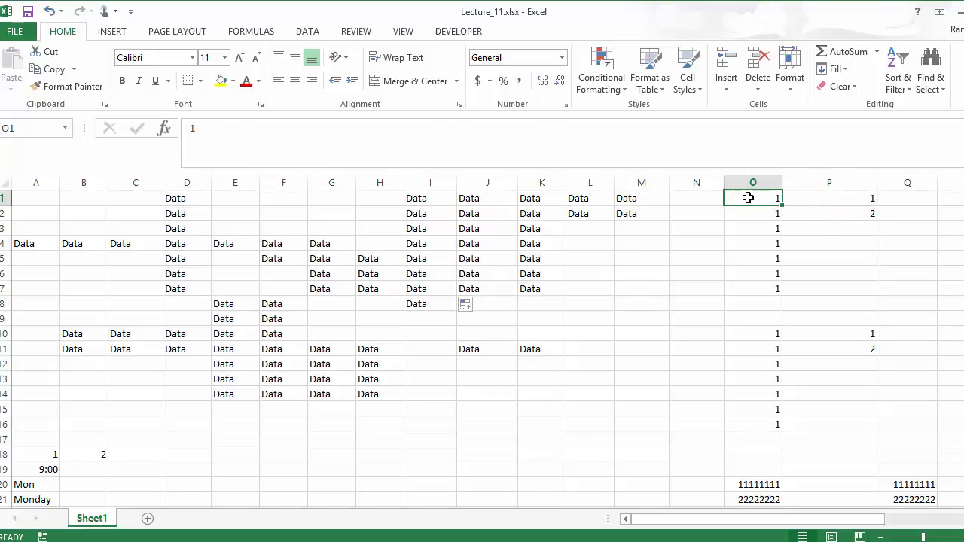
click(829, 198)
click(827, 213)
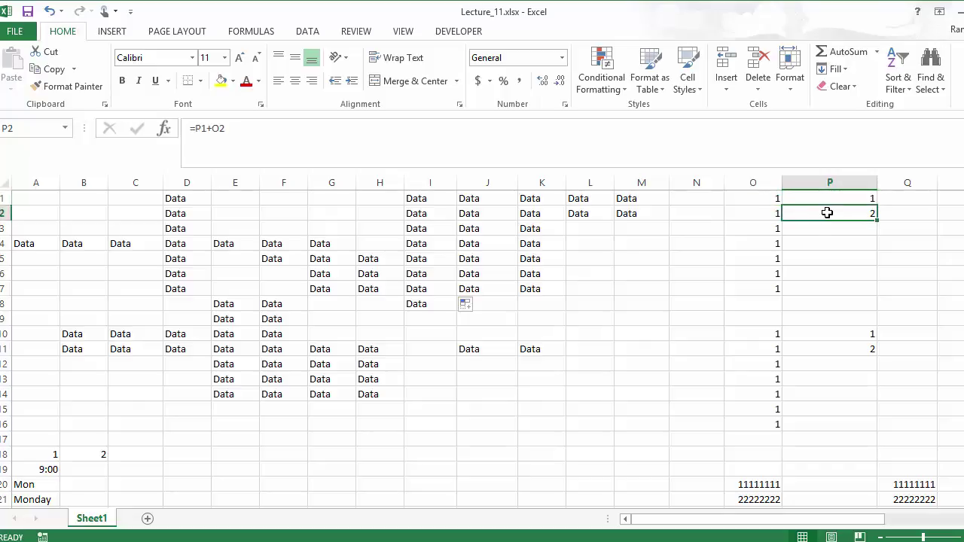
click(770, 214)
click(820, 200)
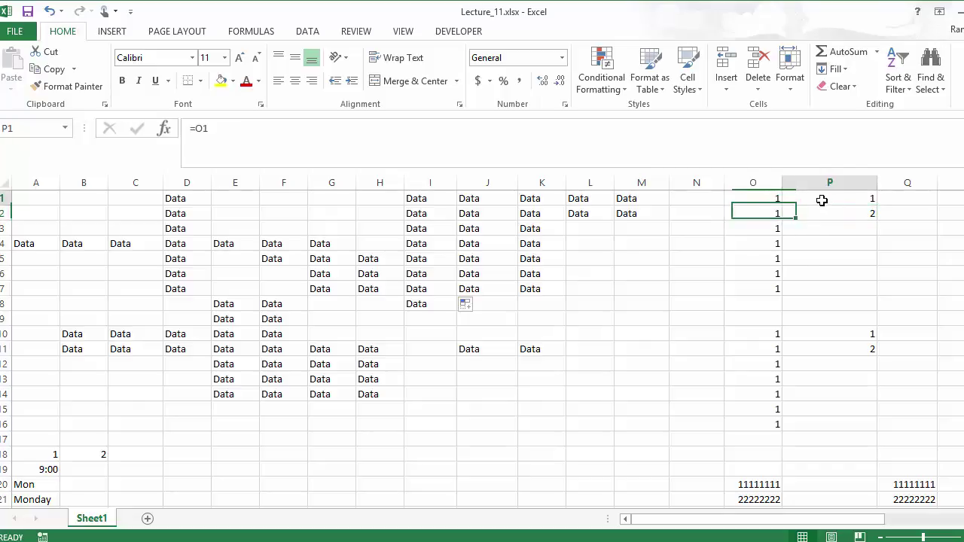
Extend the P1:P2 formulas down to P7 and check the copied formulas in P3:P5
drag(838, 199, 879, 293)
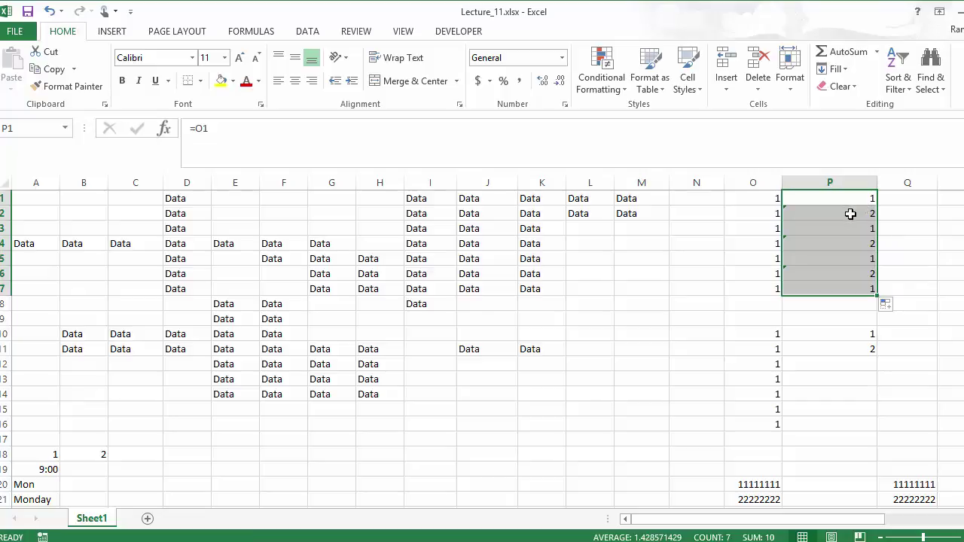
click(849, 230)
click(773, 216)
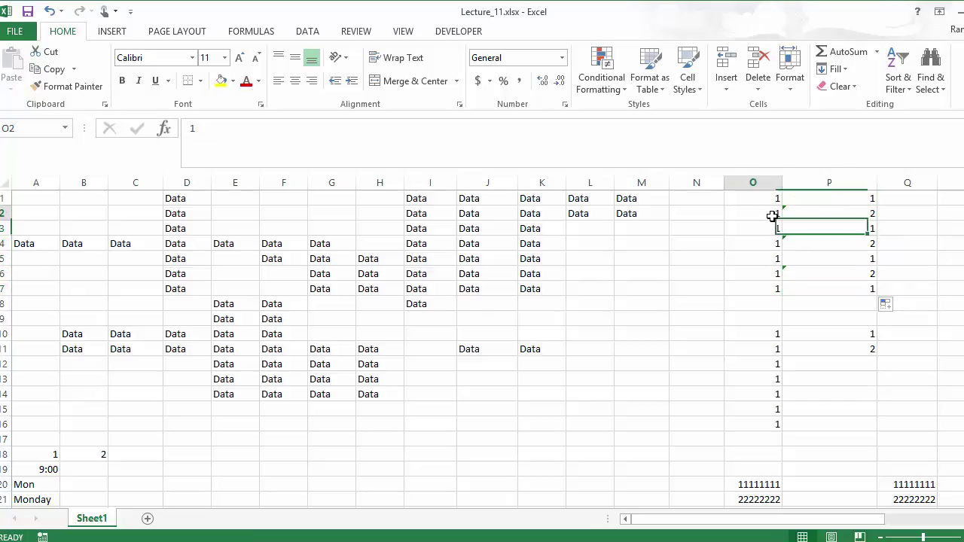
click(854, 248)
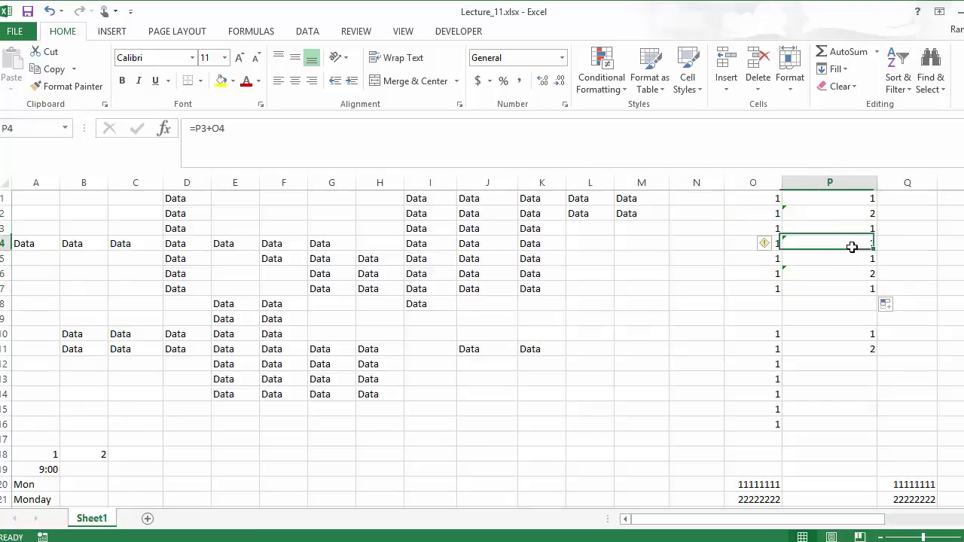
click(773, 243)
click(865, 228)
click(859, 259)
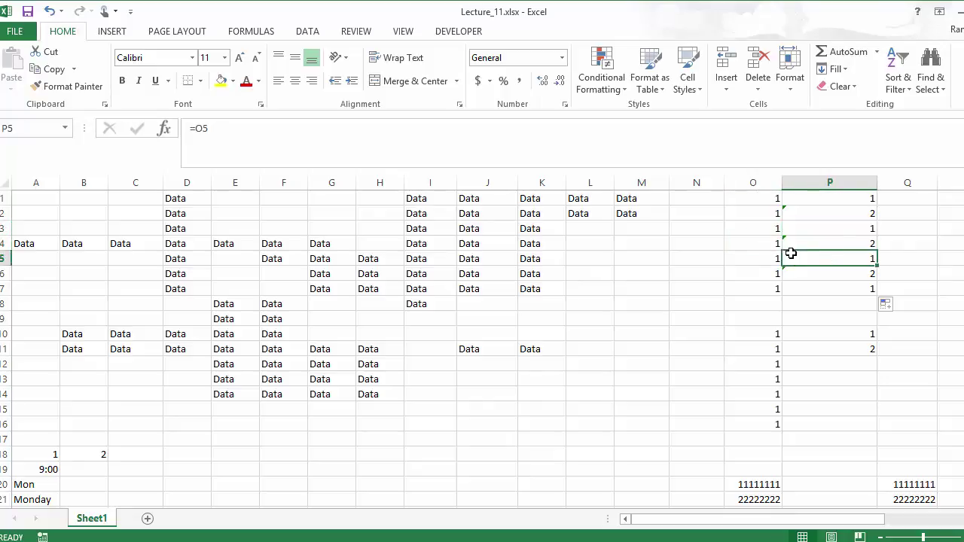
click(775, 244)
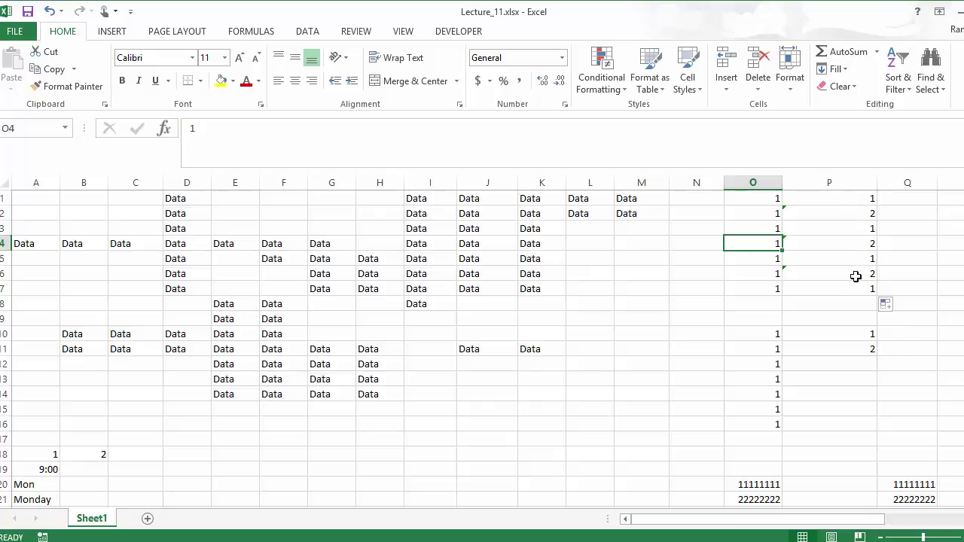
Extend P11's running-total formula down to P16 and check the filled formulas
click(848, 335)
click(842, 348)
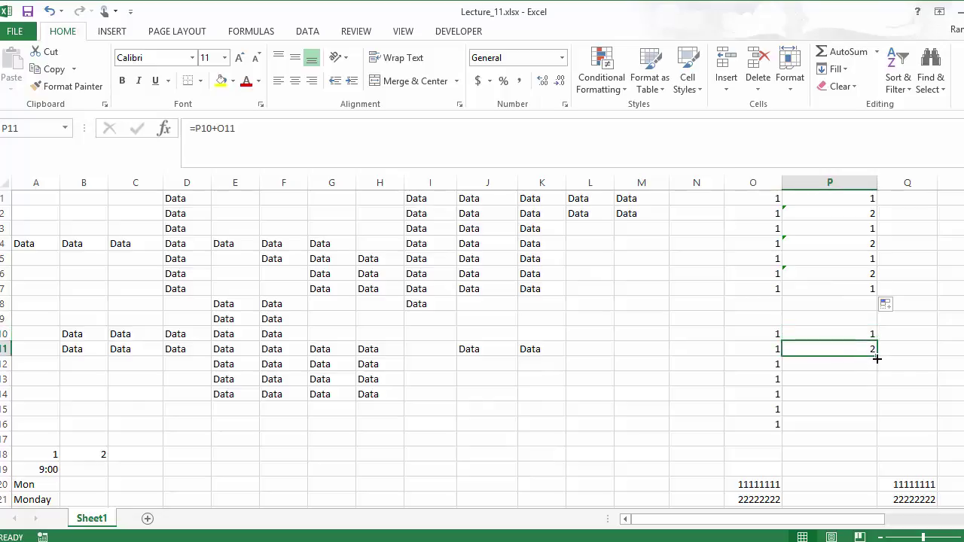
drag(877, 356, 874, 429)
click(845, 366)
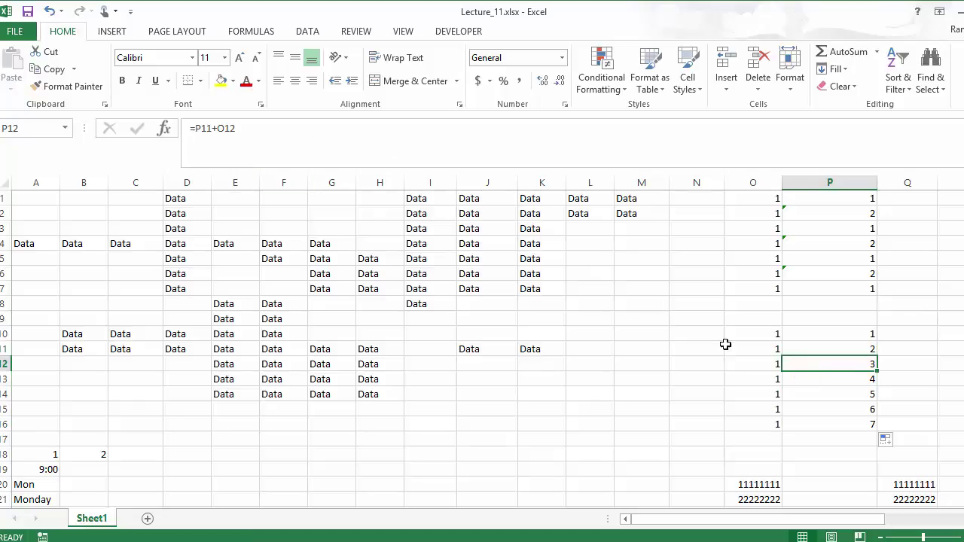
click(846, 425)
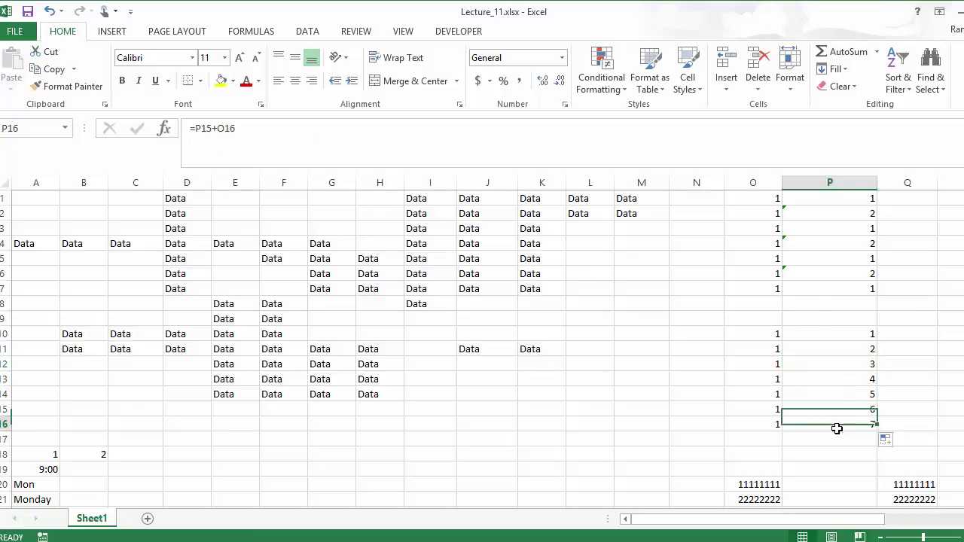
click(768, 423)
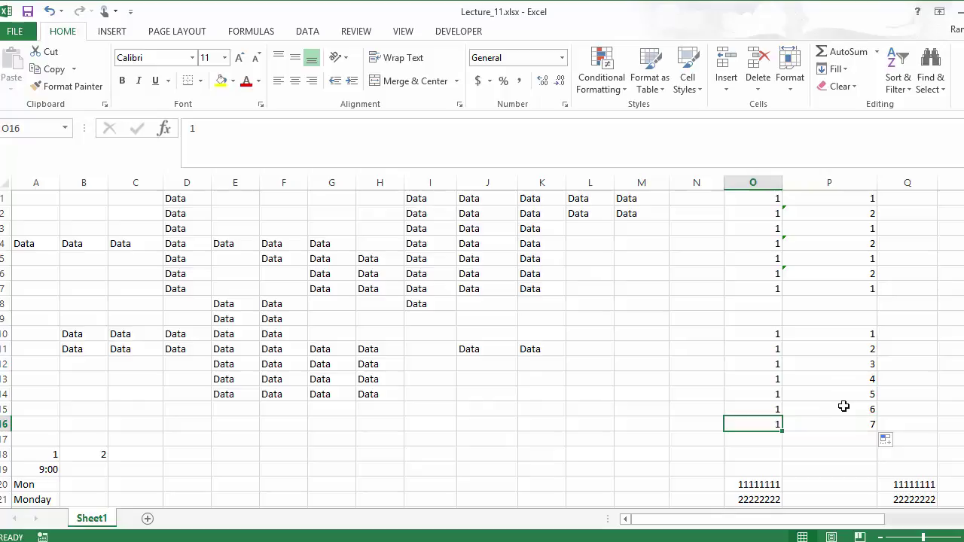
click(844, 408)
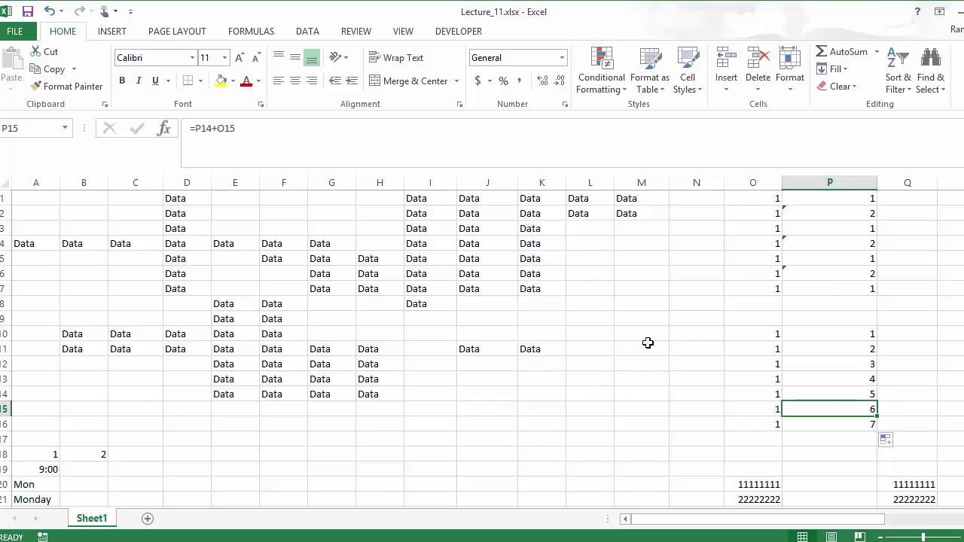
Drag A18:B18 (1, 2) right to F18 to make the series 1–6
click(54, 454)
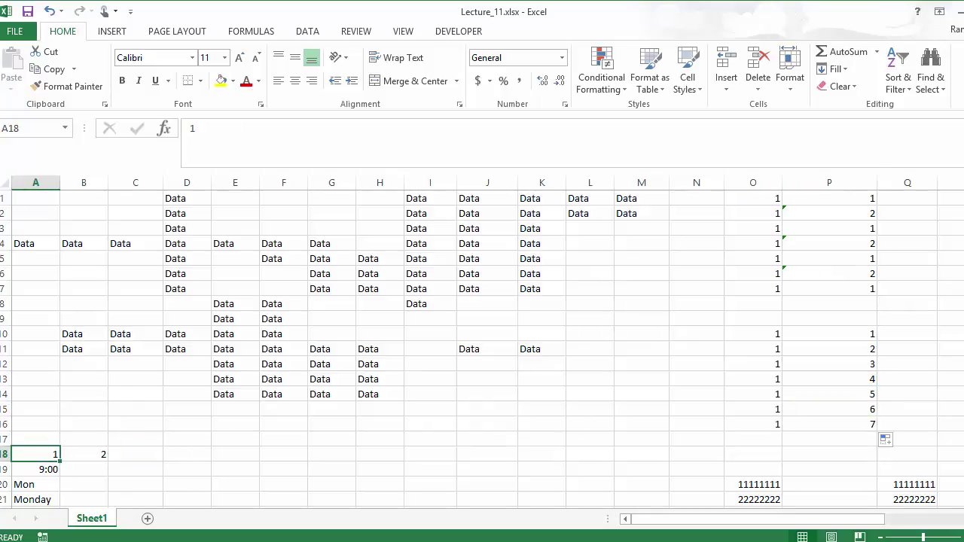
scroll(181, 219, down, 5)
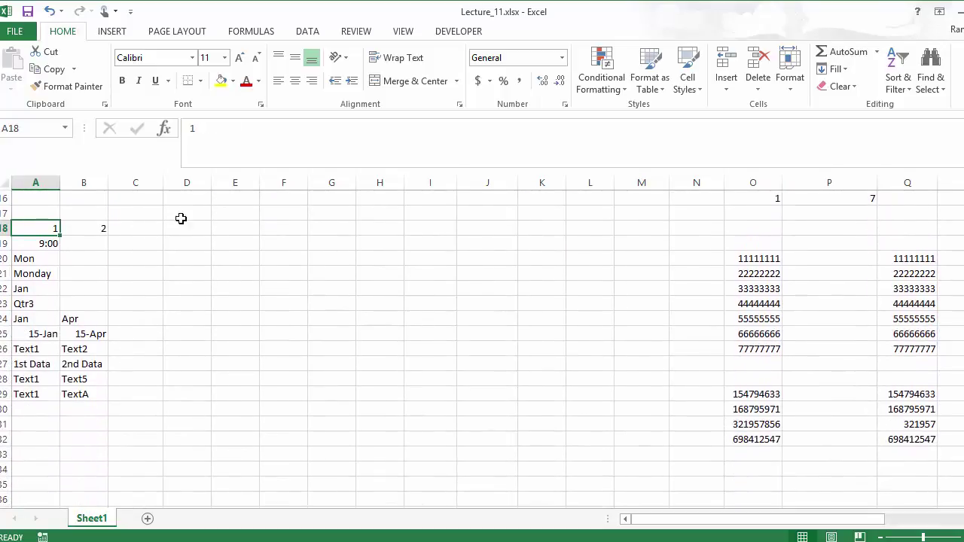
click(86, 230)
click(45, 231)
drag(54, 230, 287, 236)
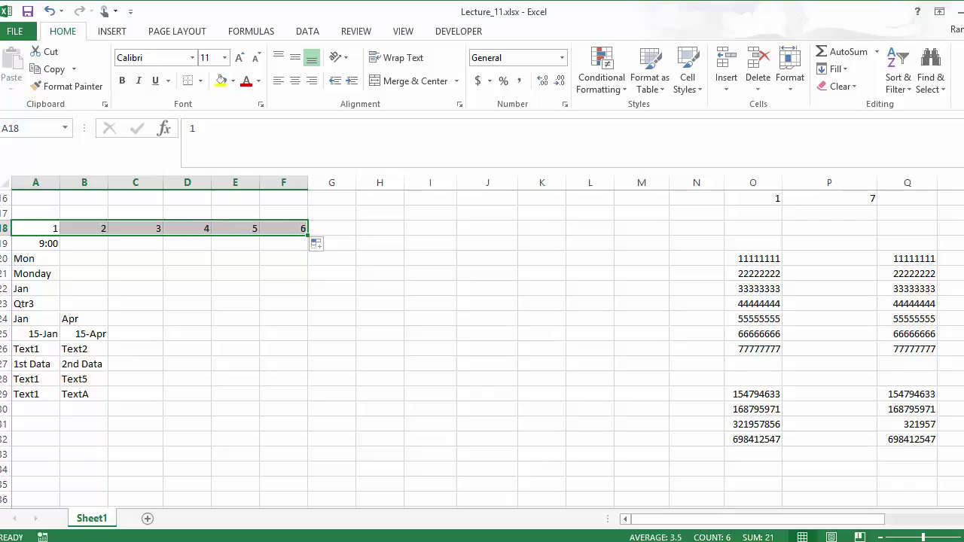
Select the seed values 9:00, Mon, Monday, Jan and Qtr3 in A19:A23
click(35, 244)
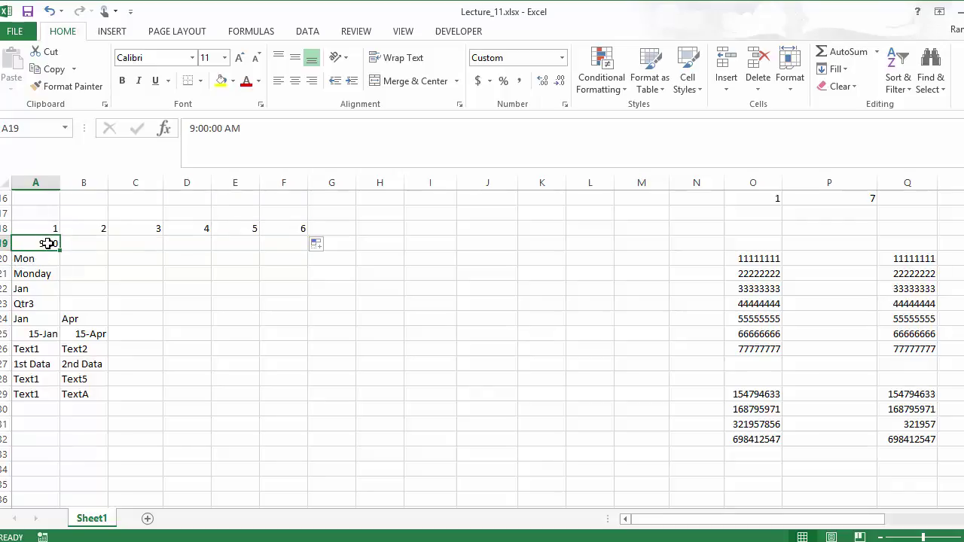
drag(50, 243, 49, 266)
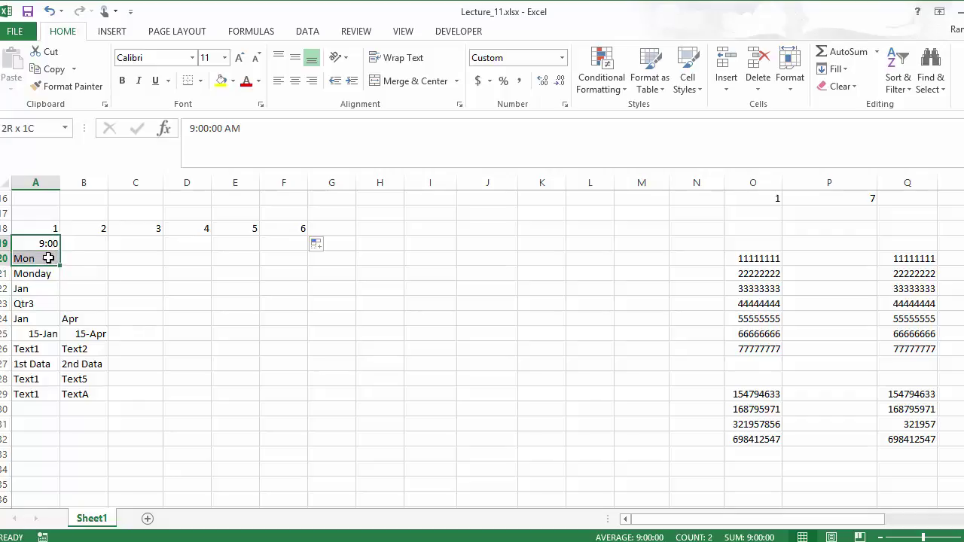
drag(44, 285, 247, 315)
Fill A19:A23 across to column E and check the 10:00, Tue and Tuesday results
click(39, 244)
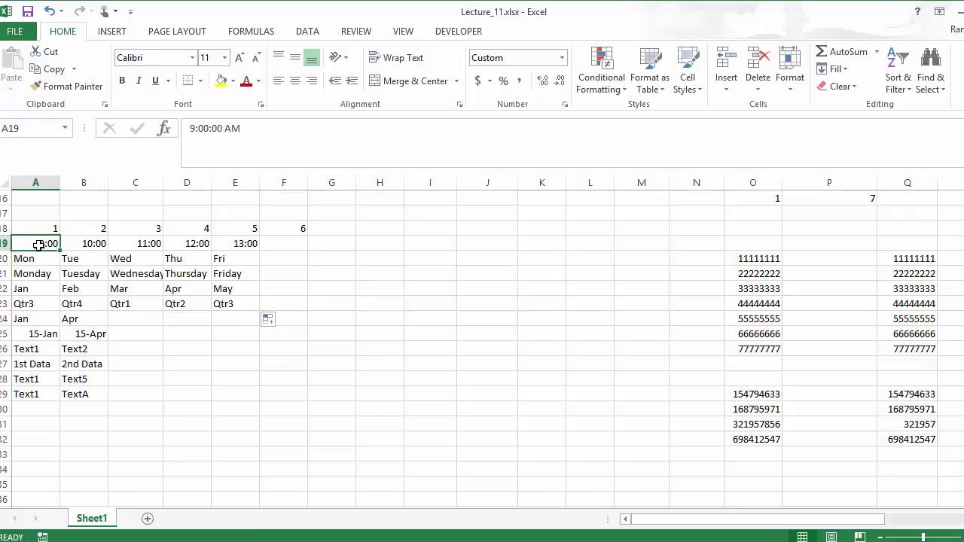
click(85, 242)
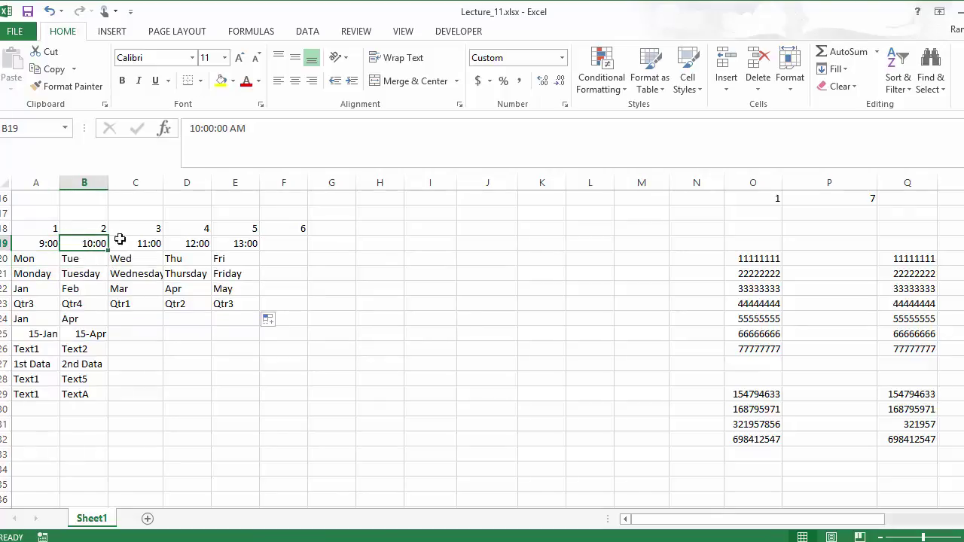
click(35, 258)
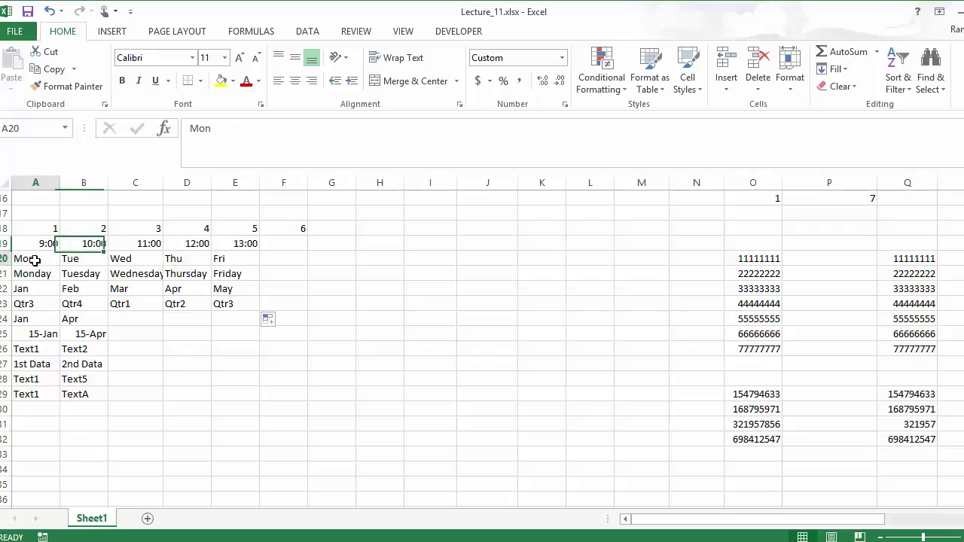
click(78, 259)
click(14, 274)
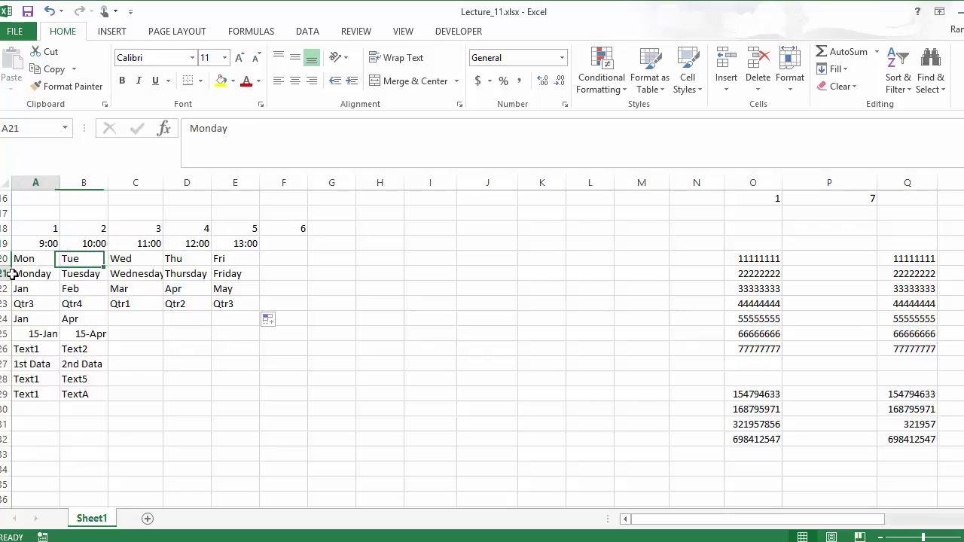
click(81, 277)
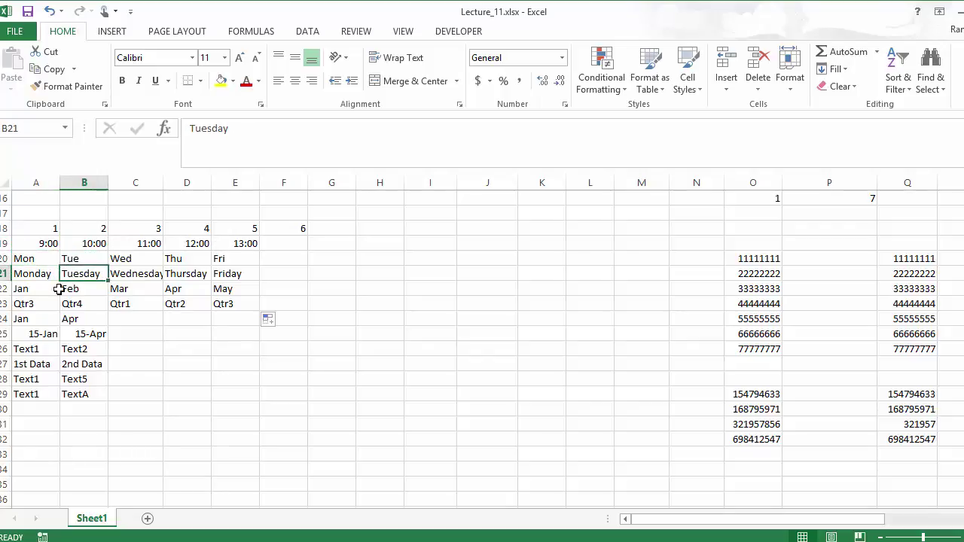
Check the month fill (Feb) and the quarters wrapping from Qtr4 to Qtr1 in C23
click(20, 291)
click(76, 290)
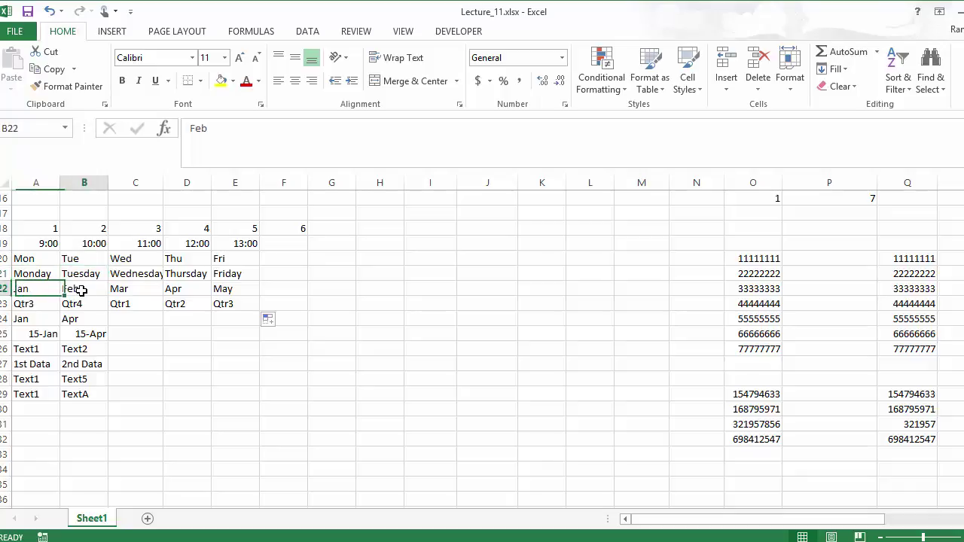
click(33, 305)
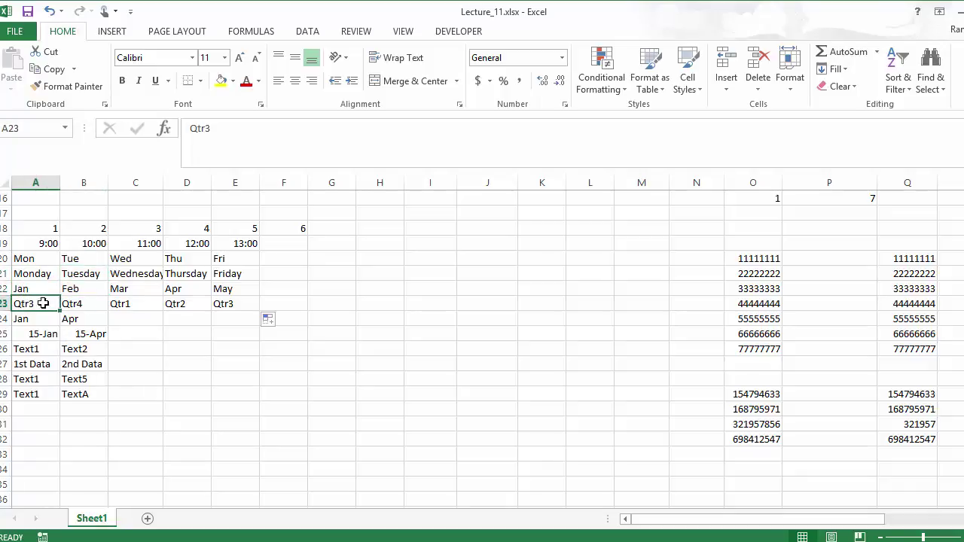
click(75, 303)
click(31, 303)
click(83, 306)
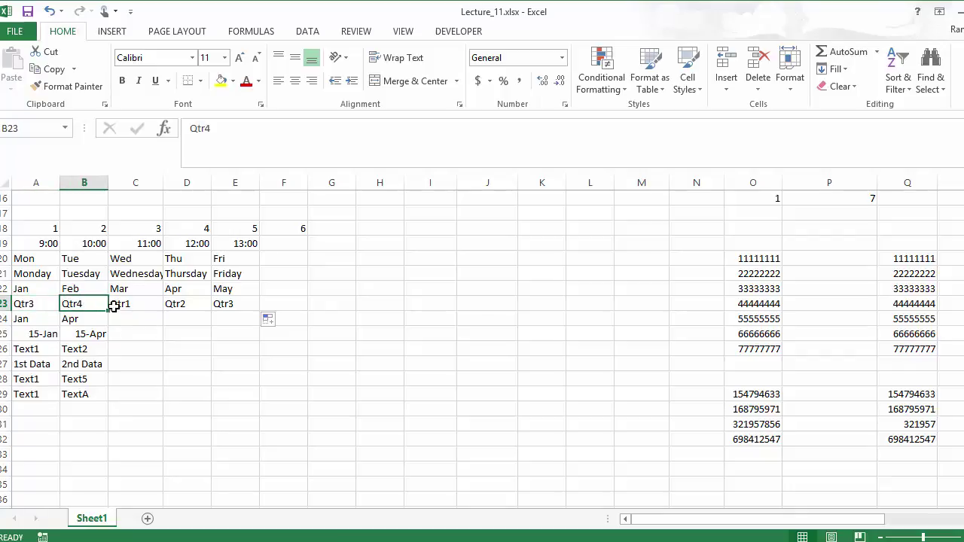
click(114, 307)
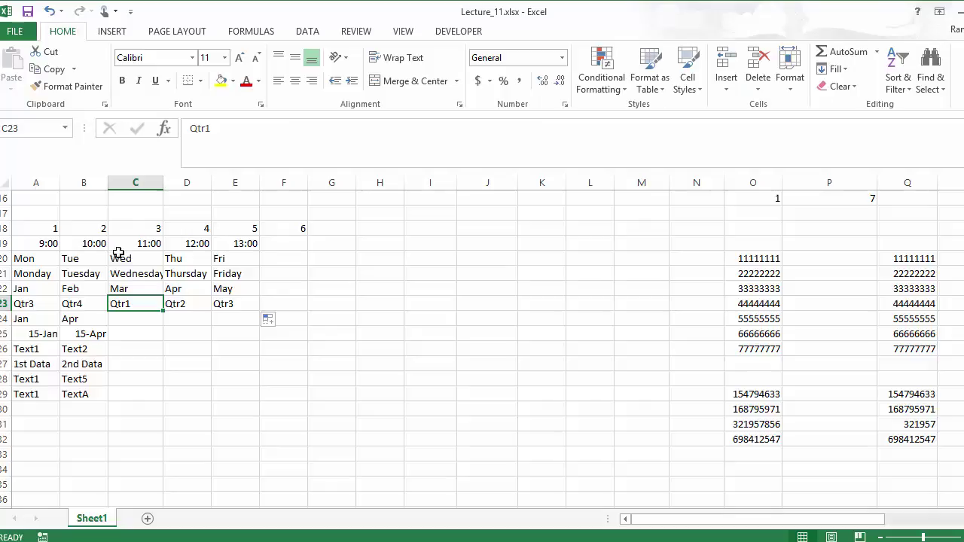
Fill A24:B25 right to column E, continuing the Jan, Apr and 15-Jan, 15-Apr quarterly series
click(25, 316)
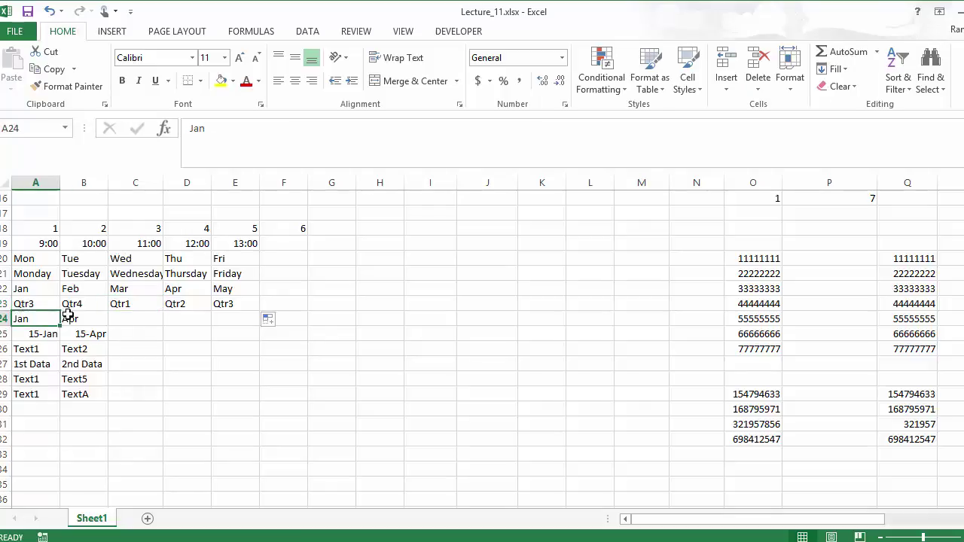
click(66, 316)
click(34, 333)
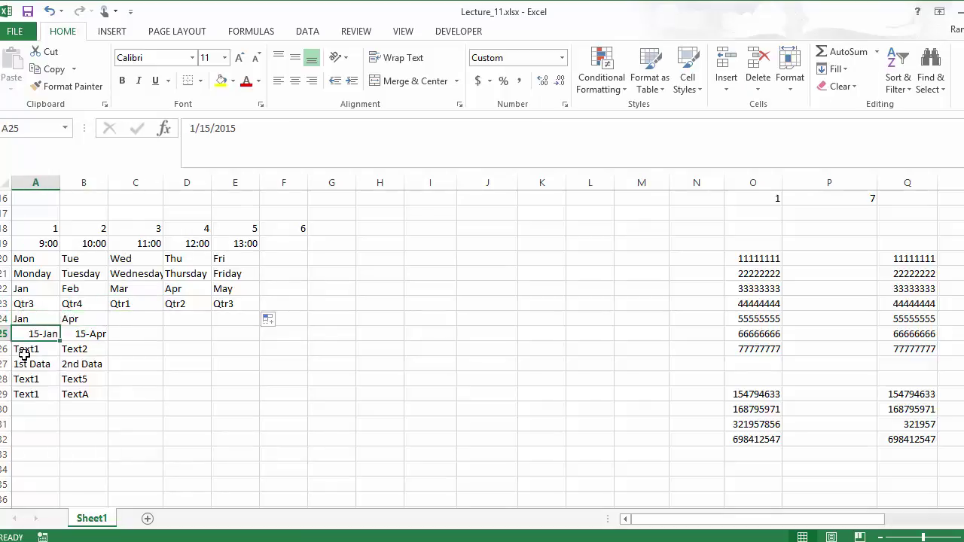
click(87, 334)
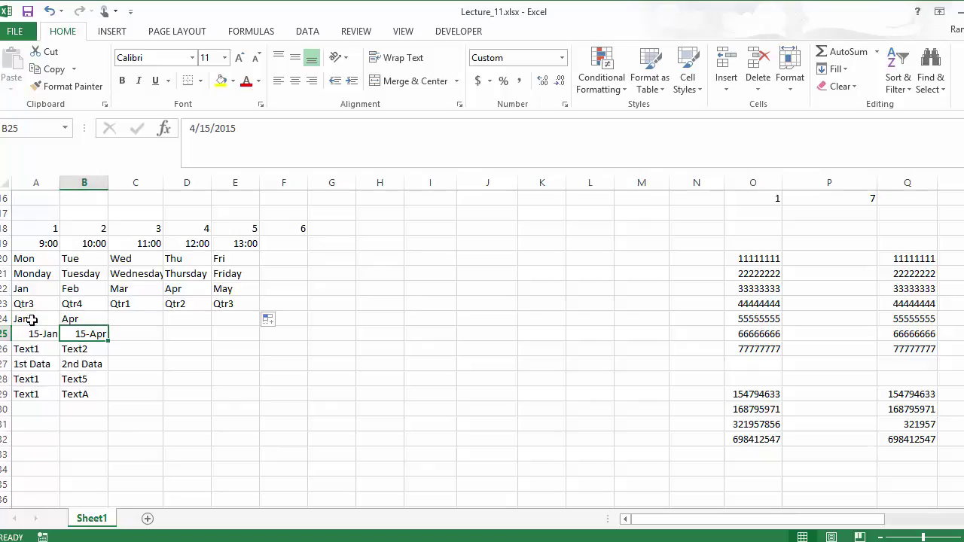
drag(29, 318, 255, 338)
Check the continued months Jul, Oct, Jan and the matching dates across C24:E25
click(128, 321)
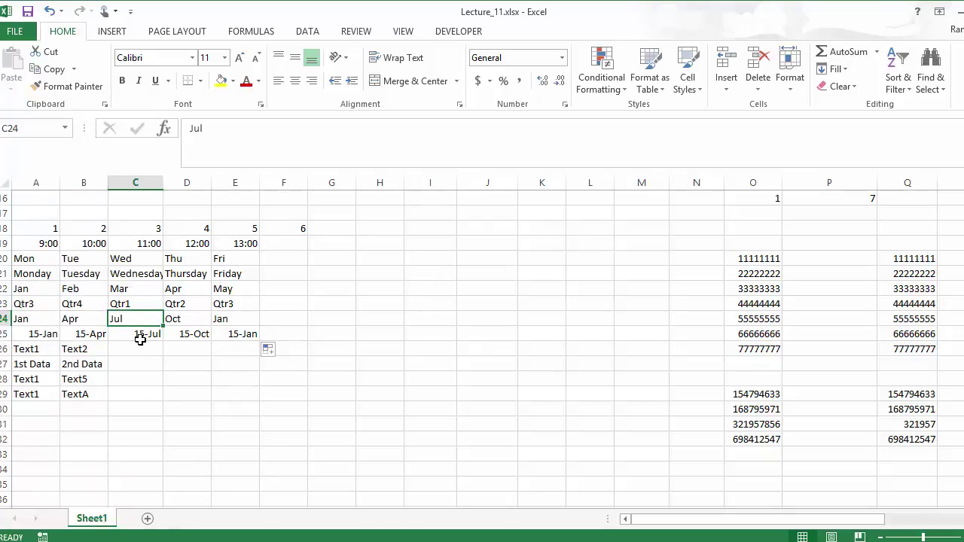
click(139, 337)
click(184, 318)
click(186, 333)
click(234, 318)
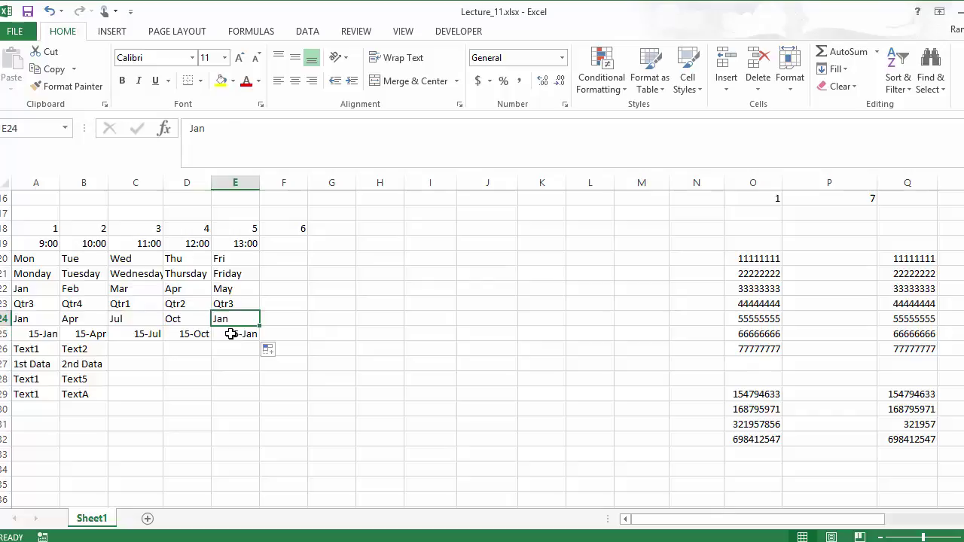
click(235, 333)
click(38, 345)
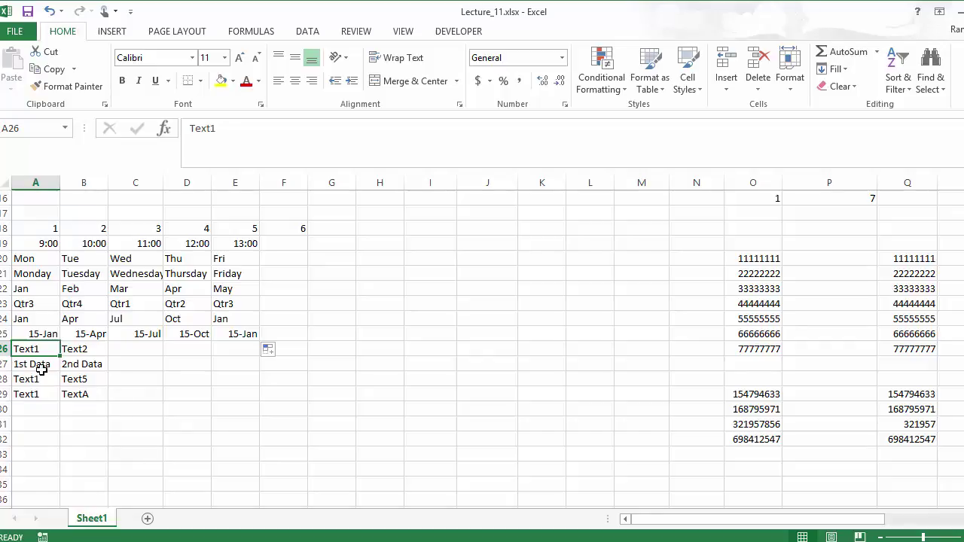
Extend rows 26–27 to column E, giving Text1–Text5 and 1st–5th Data
click(73, 348)
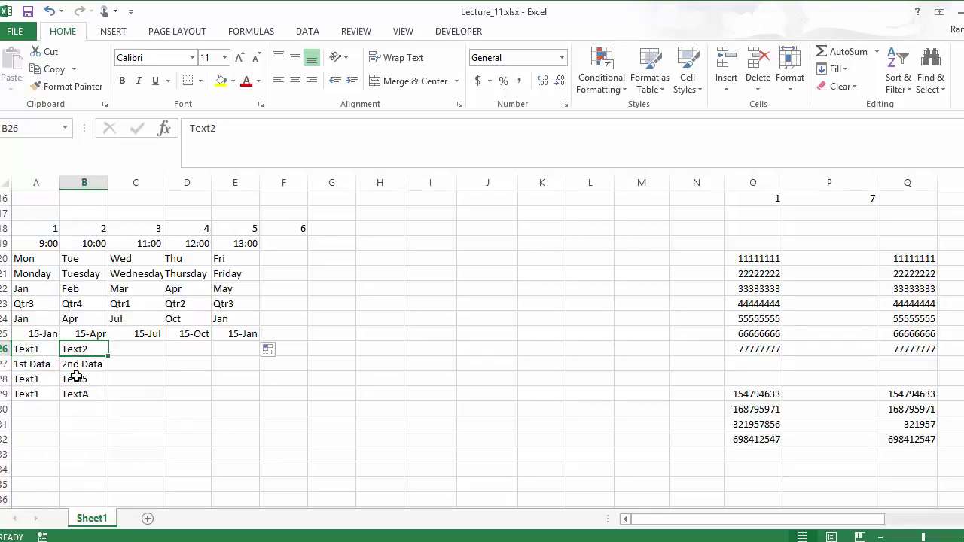
click(29, 365)
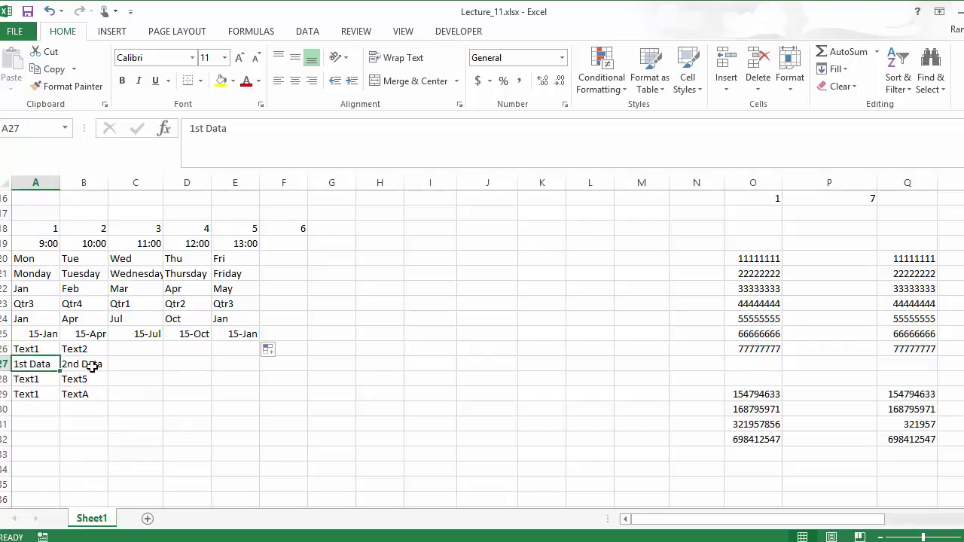
click(92, 366)
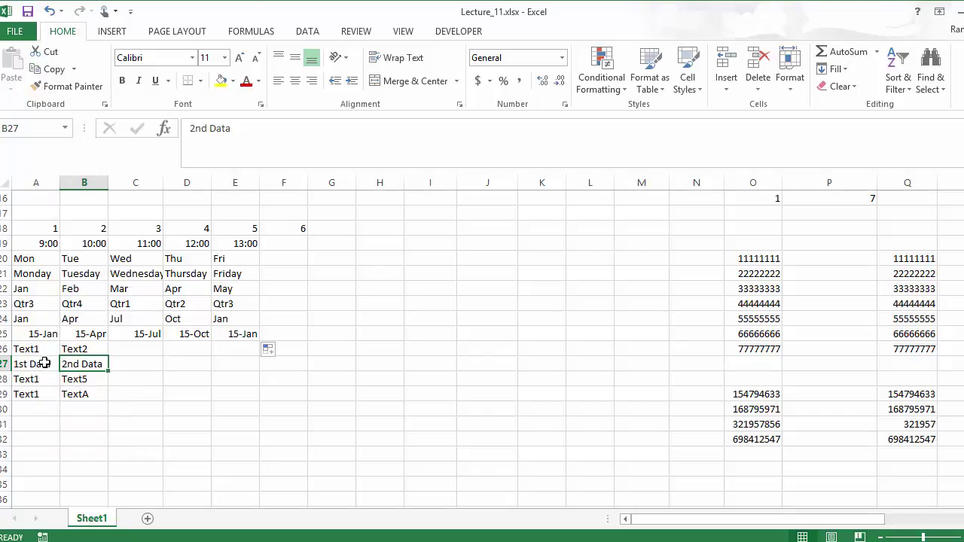
drag(17, 352, 221, 387)
click(149, 348)
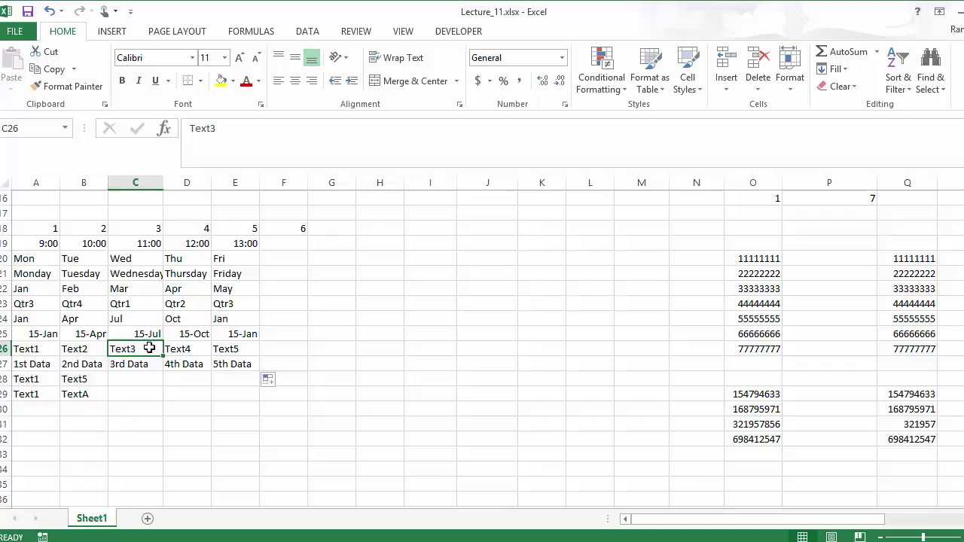
click(188, 348)
click(237, 349)
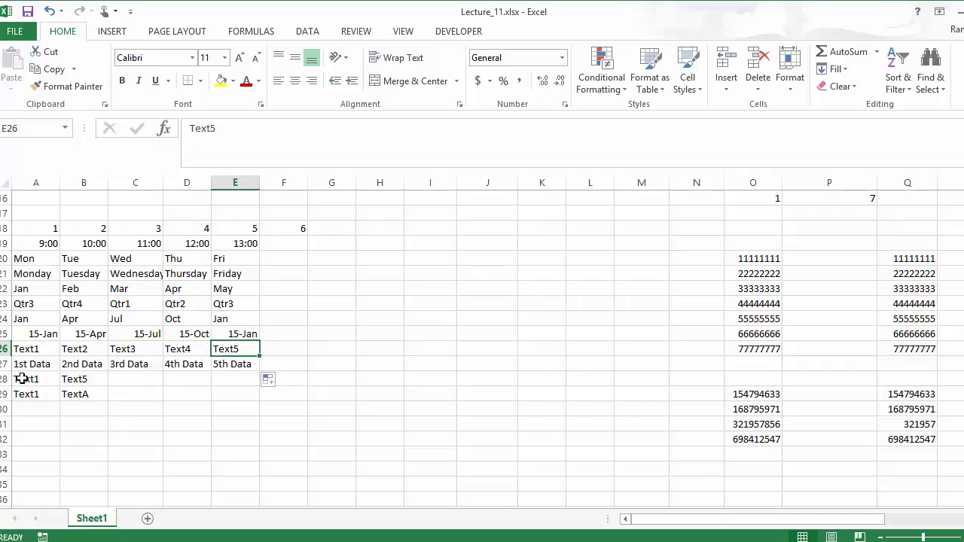
Fill row 28 to column E counting by four: Text1, Text5, Text9, Text13, Text17
drag(21, 379, 239, 387)
click(135, 379)
click(204, 380)
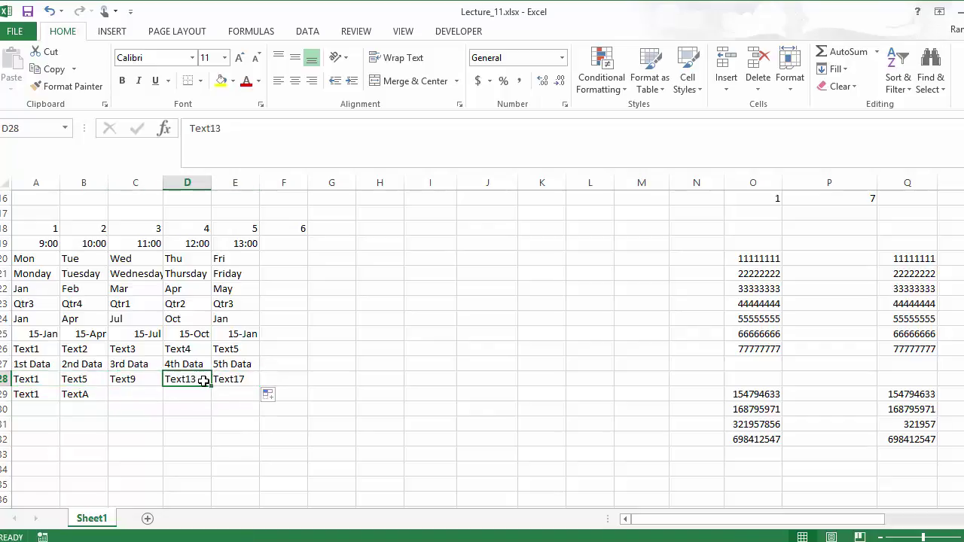
drag(19, 395, 66, 397)
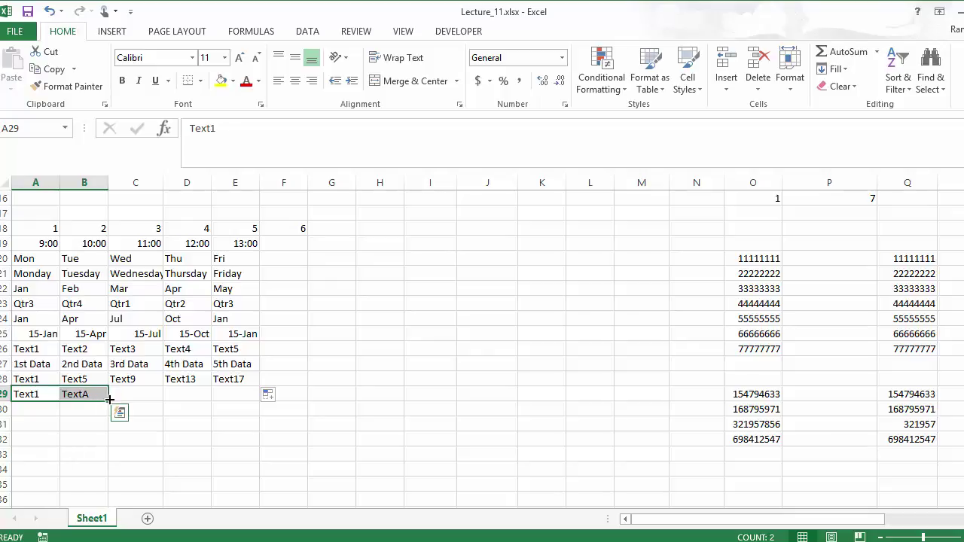
Extend row 29 to G29 as Text1, TextA, Text2, TextA, Text3, TextA, Text4
drag(110, 398, 246, 397)
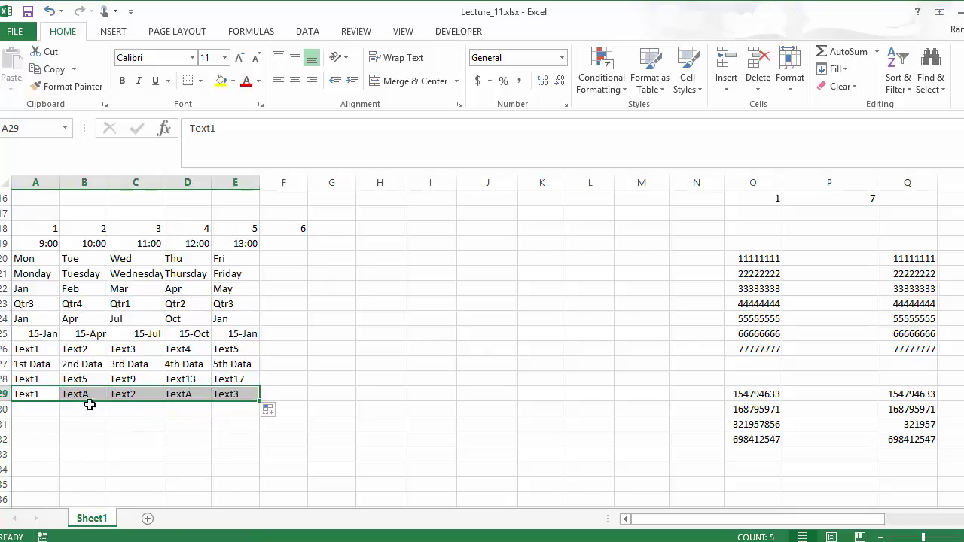
click(133, 393)
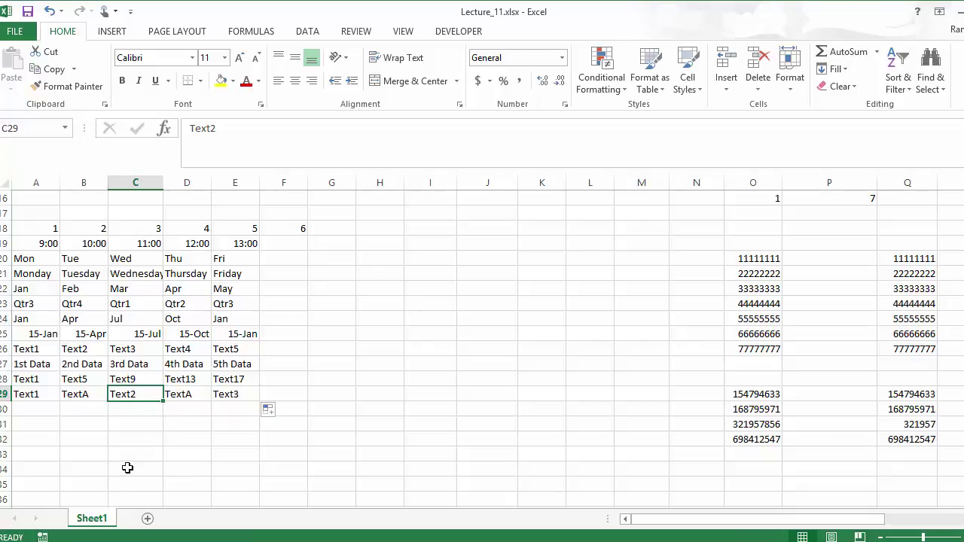
click(184, 397)
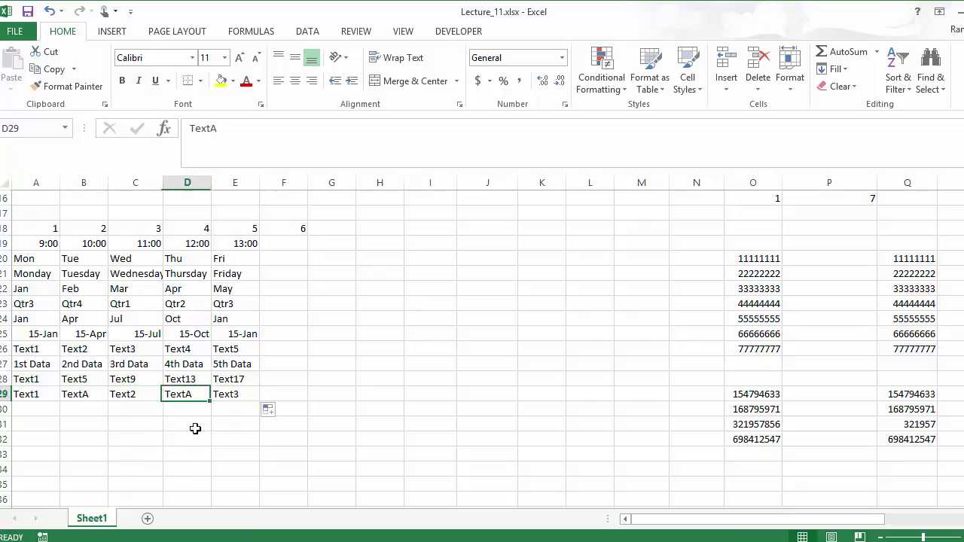
click(226, 399)
drag(189, 394, 348, 399)
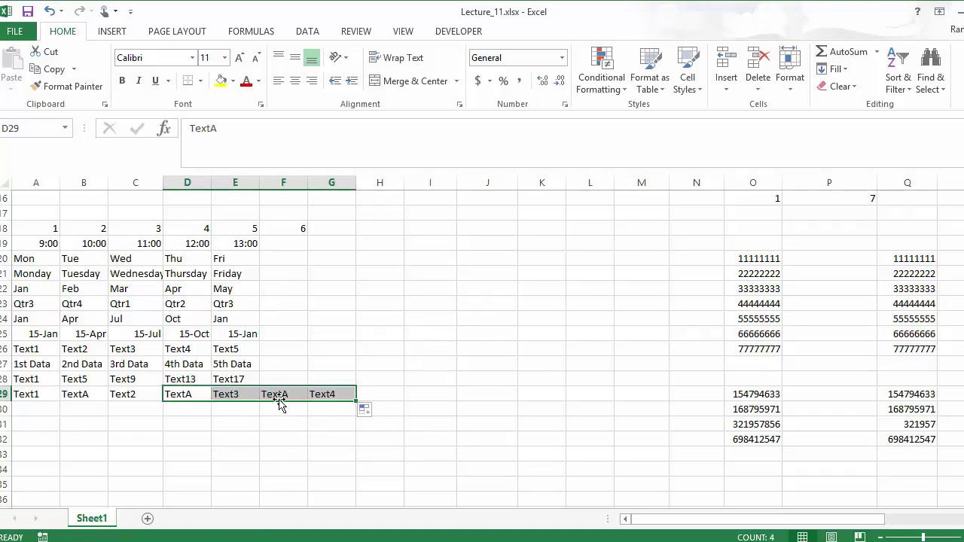
click(318, 393)
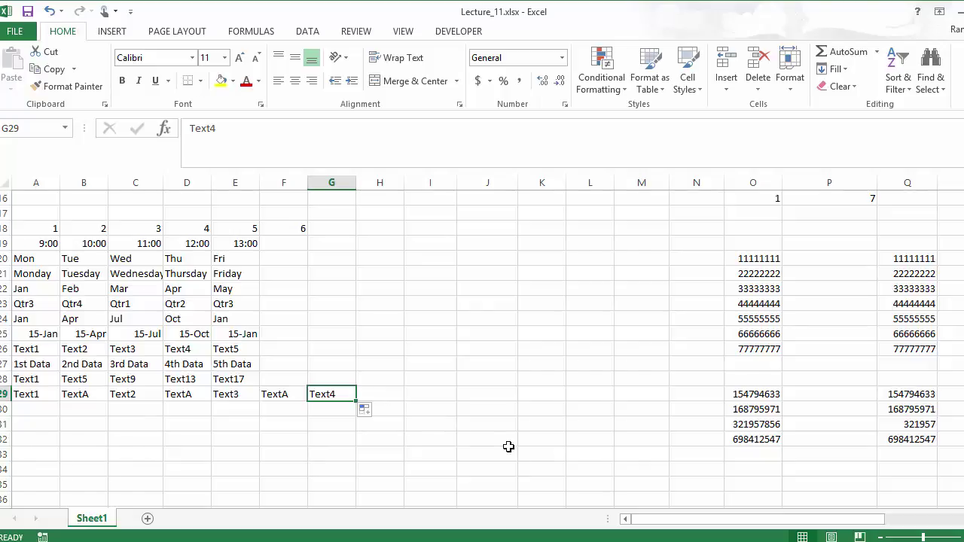
click(818, 254)
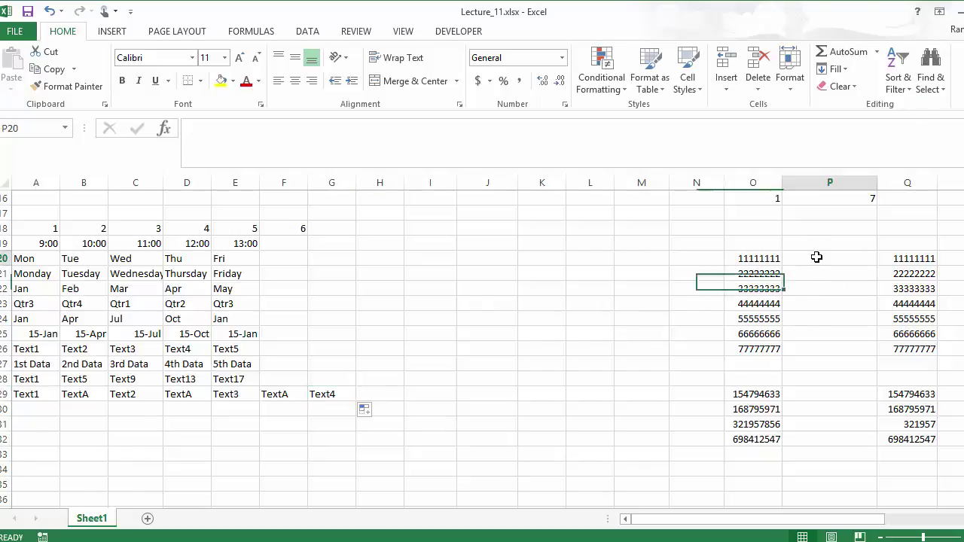
drag(821, 519, 878, 519)
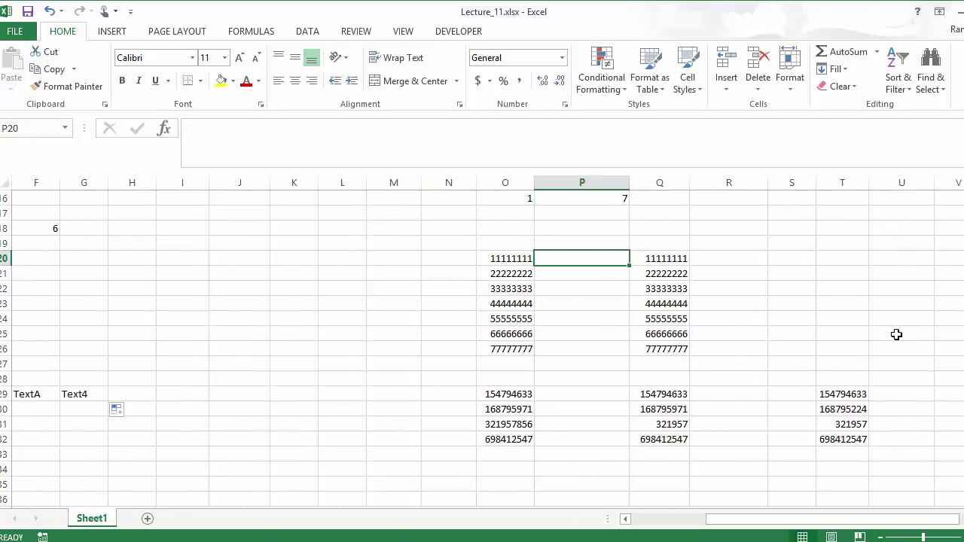
text((11)
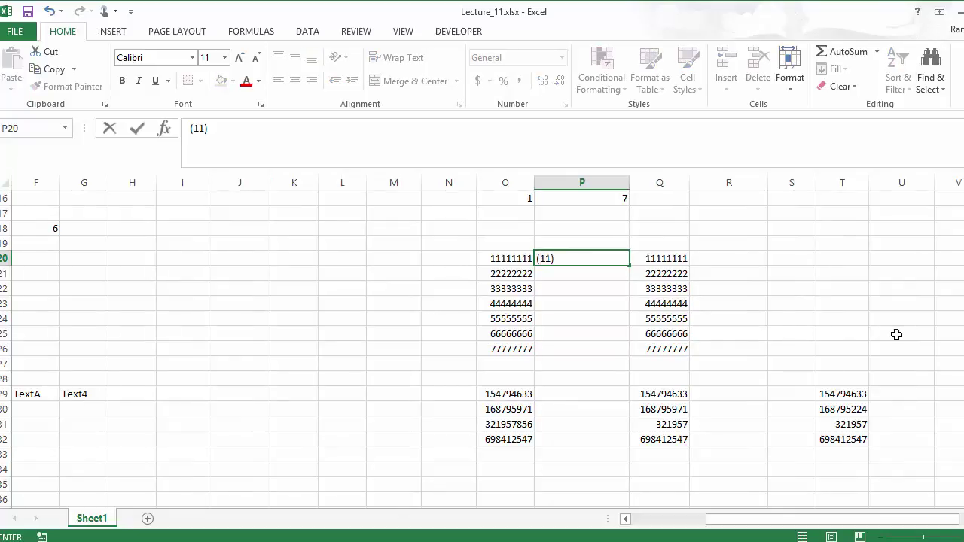
text(1))
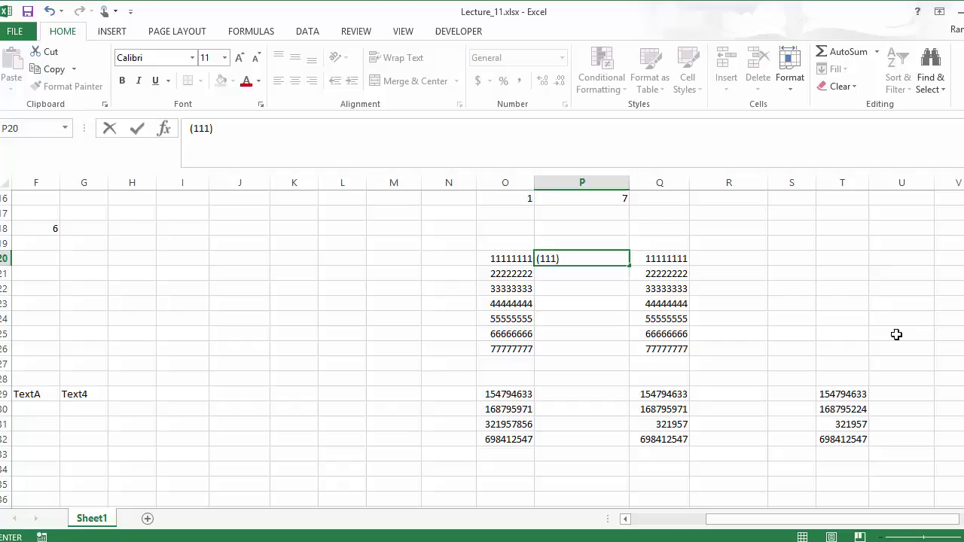
text( 111-1111)
key(Return)
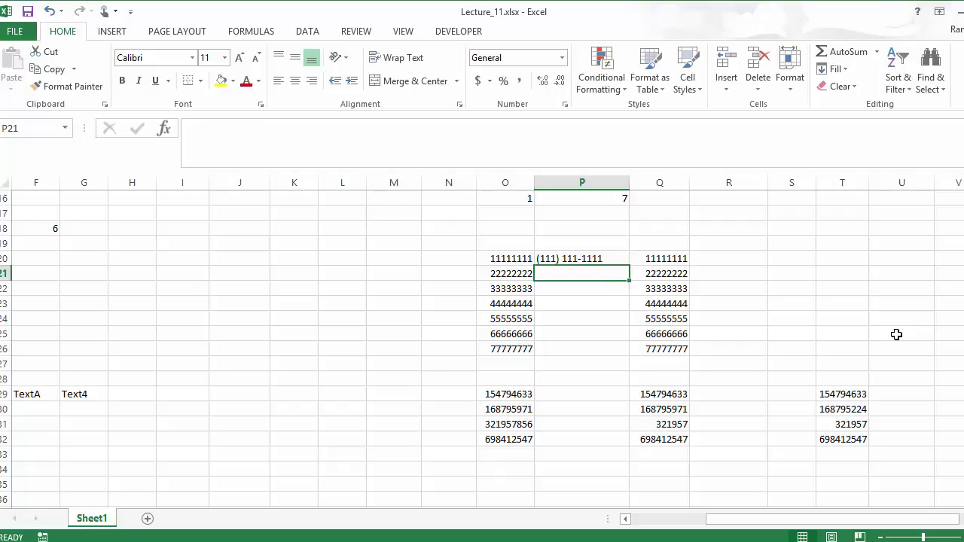
click(624, 258)
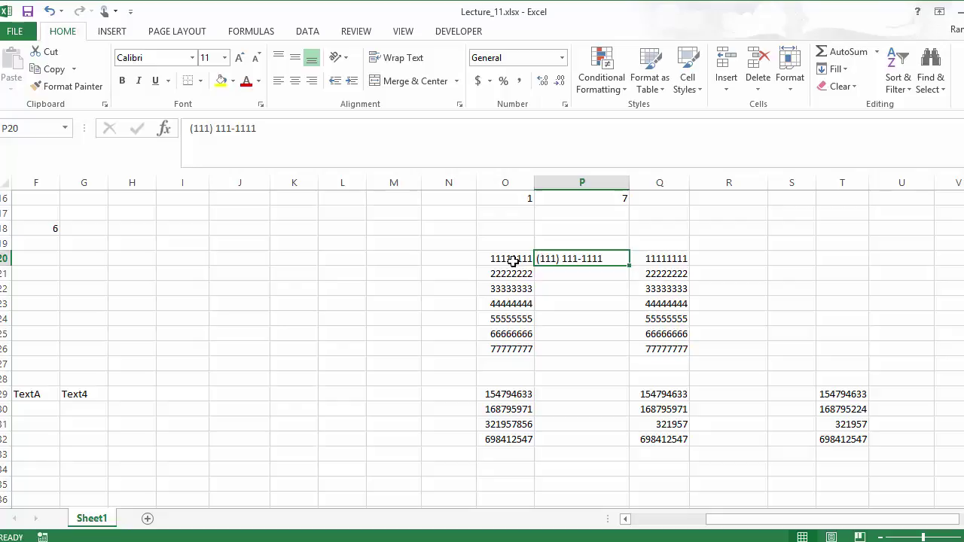
drag(627, 265, 622, 355)
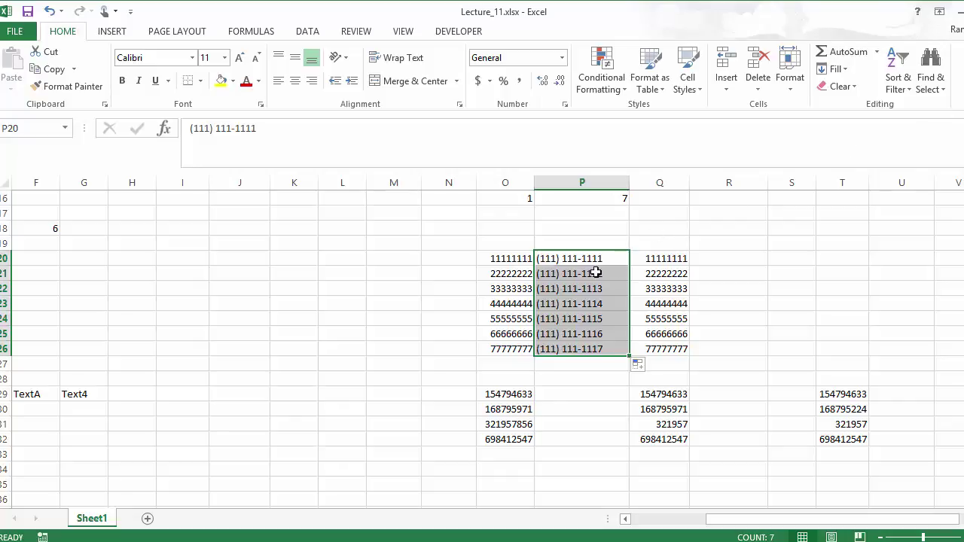
drag(590, 273, 590, 344)
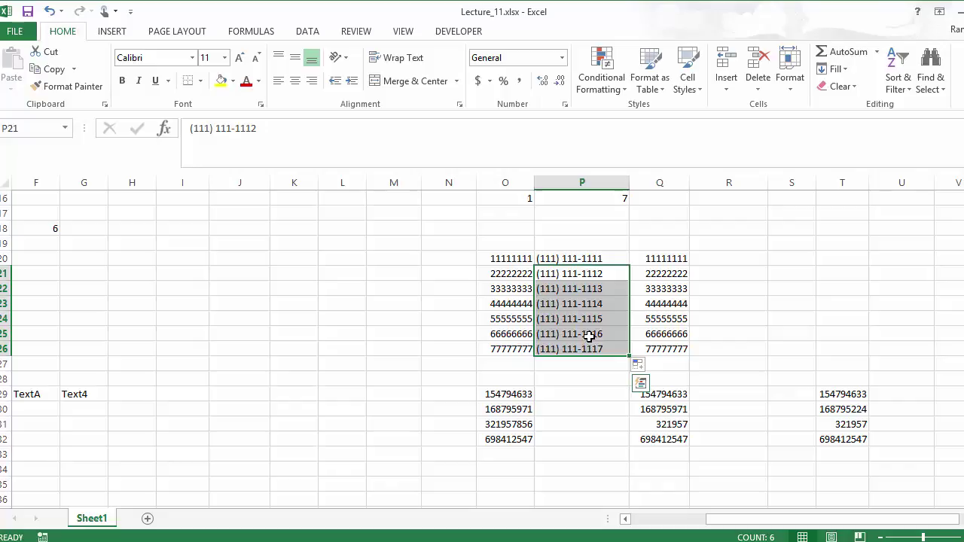
key(Delete)
click(577, 258)
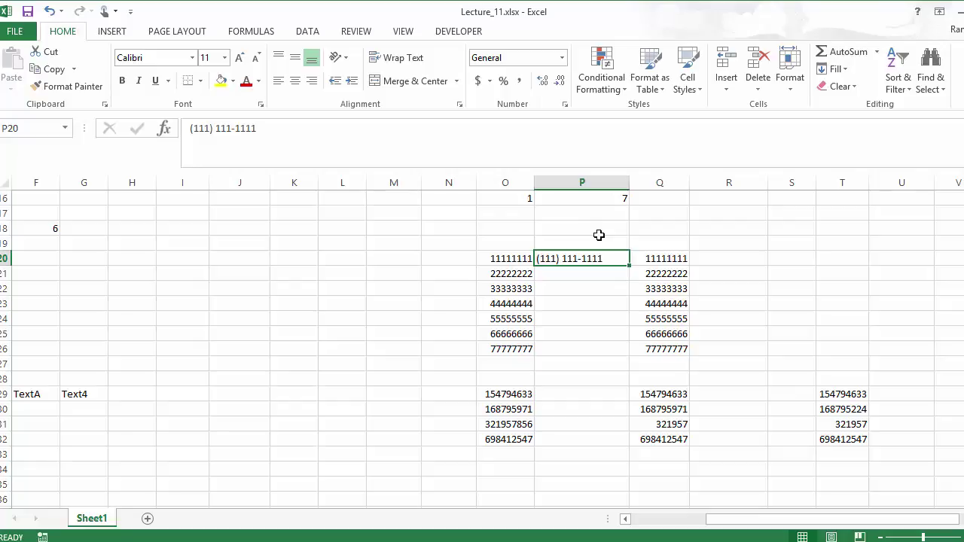
click(843, 70)
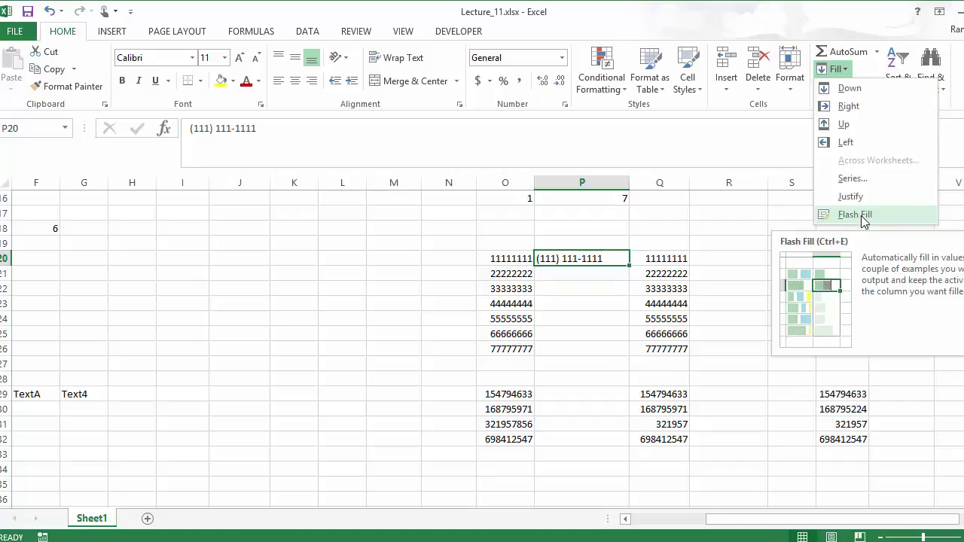
click(855, 214)
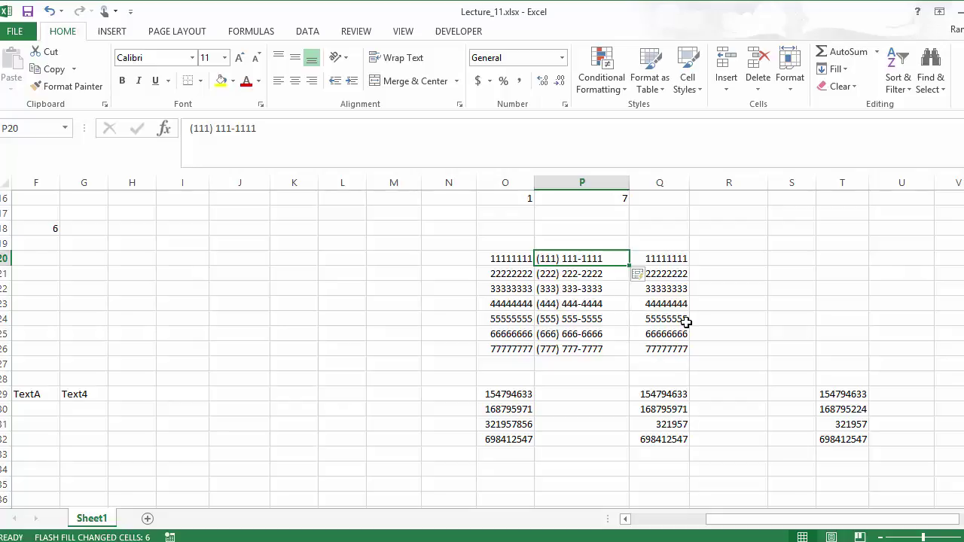
click(671, 257)
Type 111-11-1111 in R20 and Flash Fill R21:R26 as 222-22-2222 through 777-77-7777
click(732, 257)
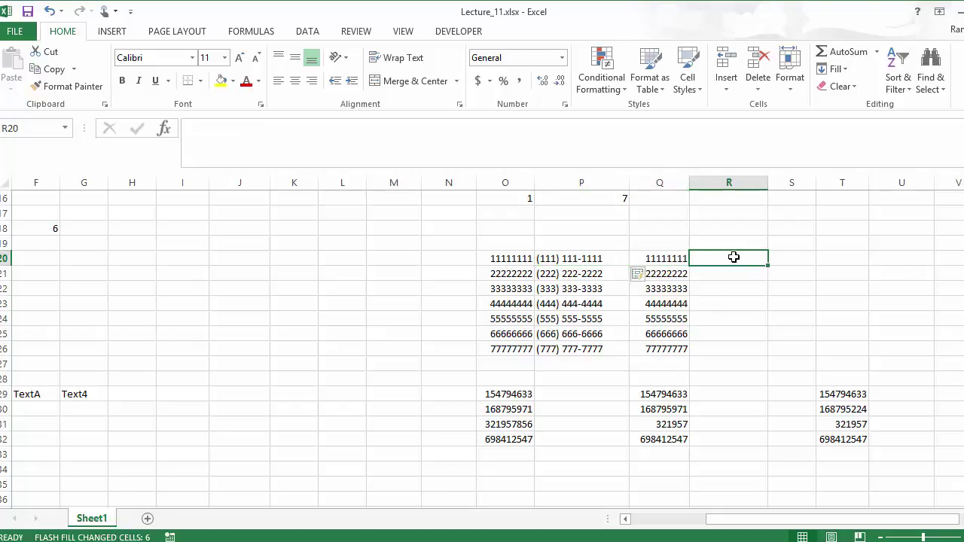
text(111)
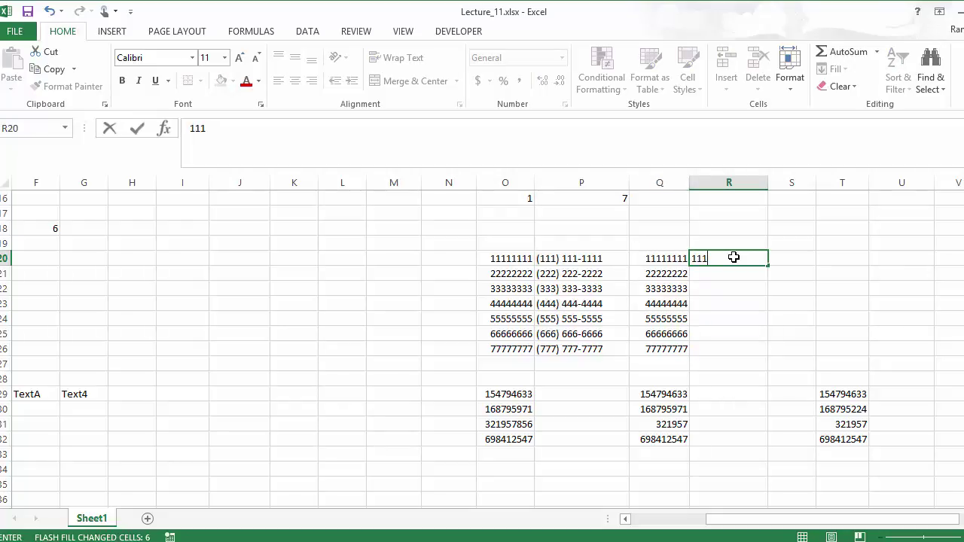
text(-11-1111)
key(Return)
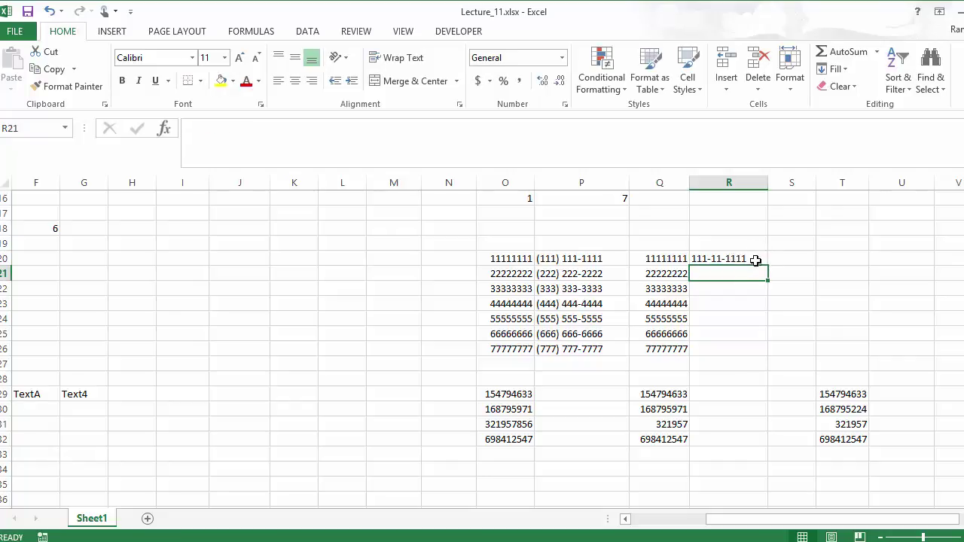
click(752, 258)
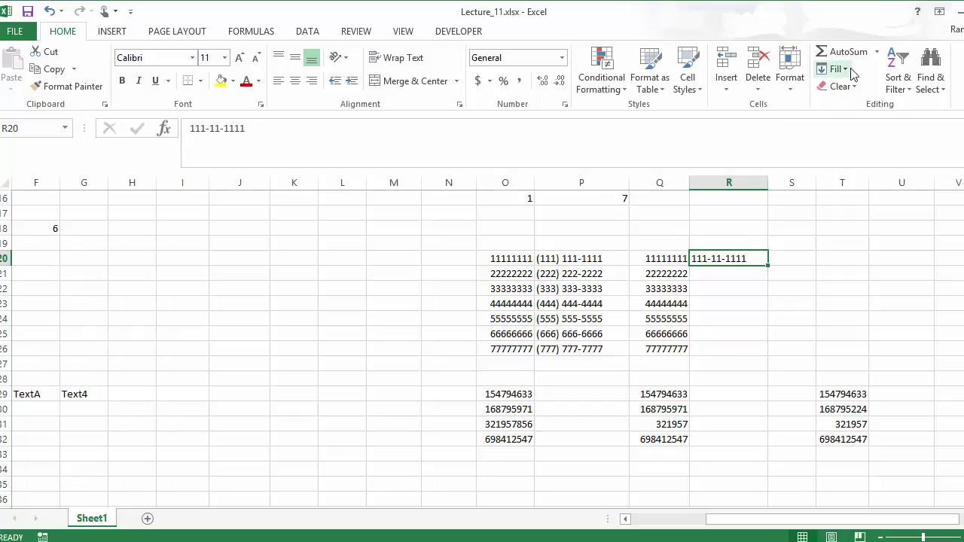
click(849, 70)
click(851, 214)
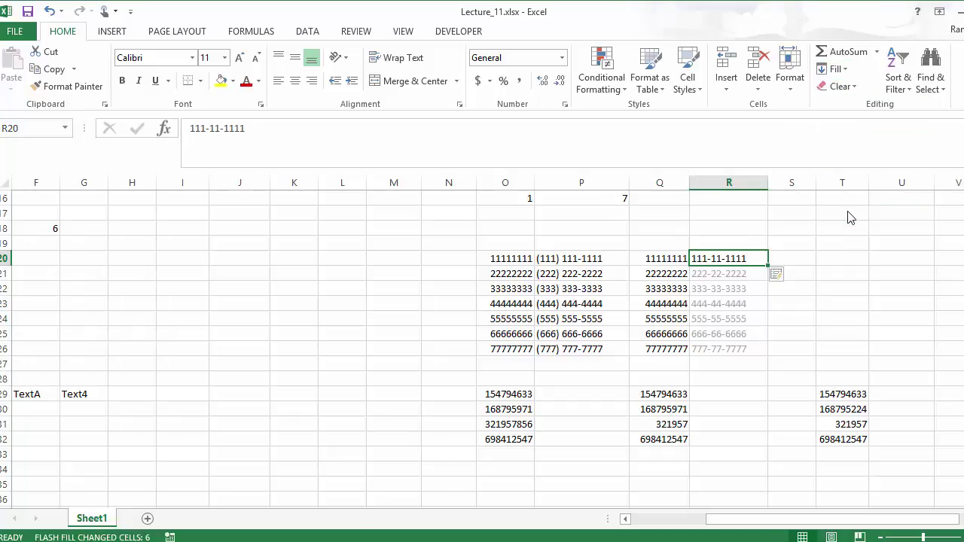
click(707, 349)
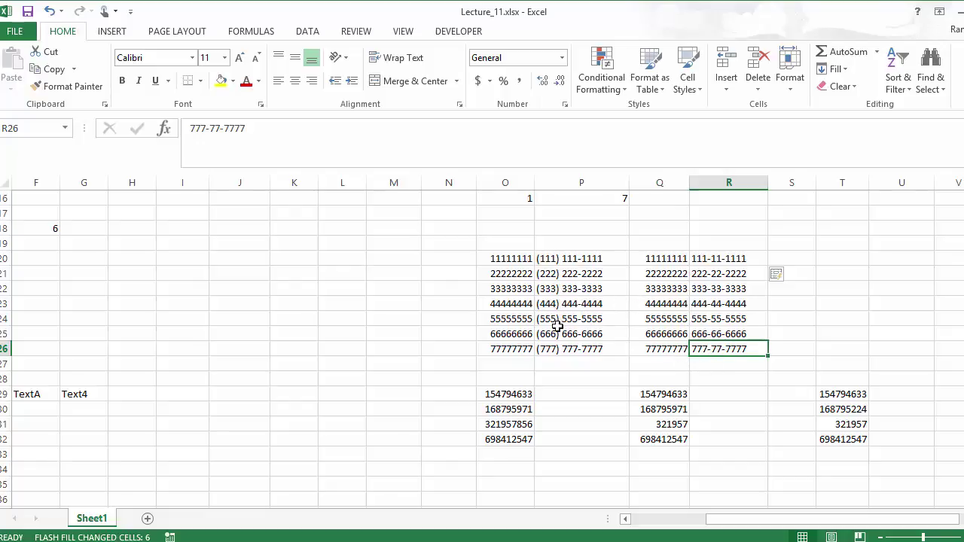
click(568, 395)
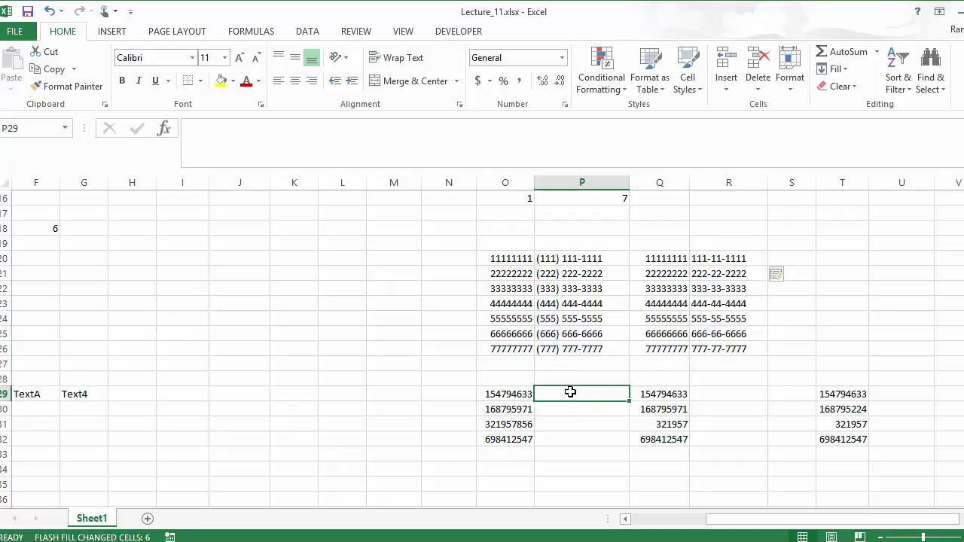
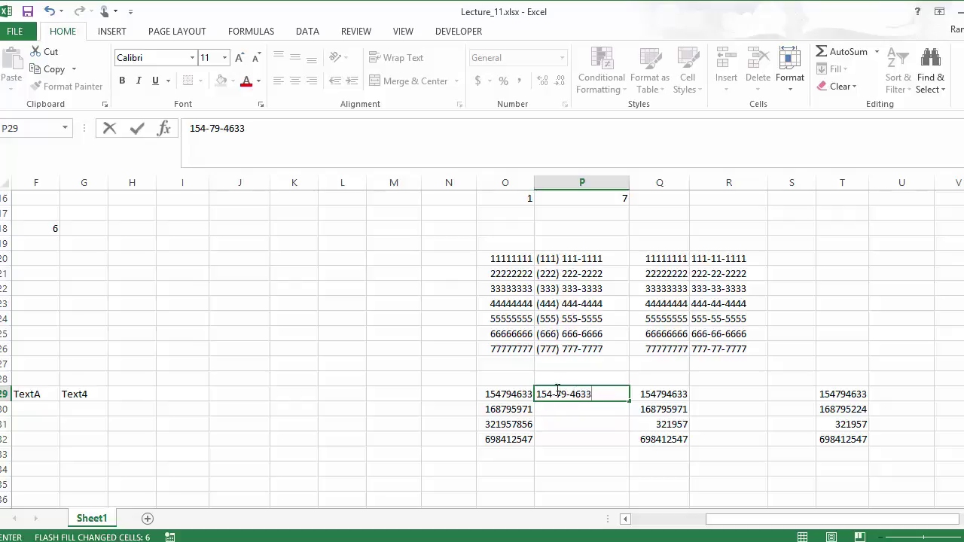
click(505, 395)
click(571, 393)
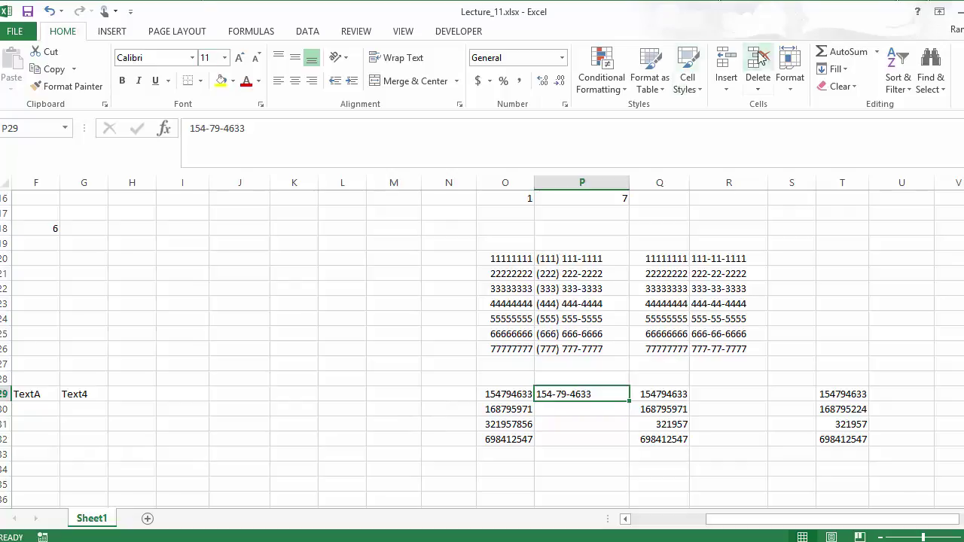
click(837, 69)
click(854, 213)
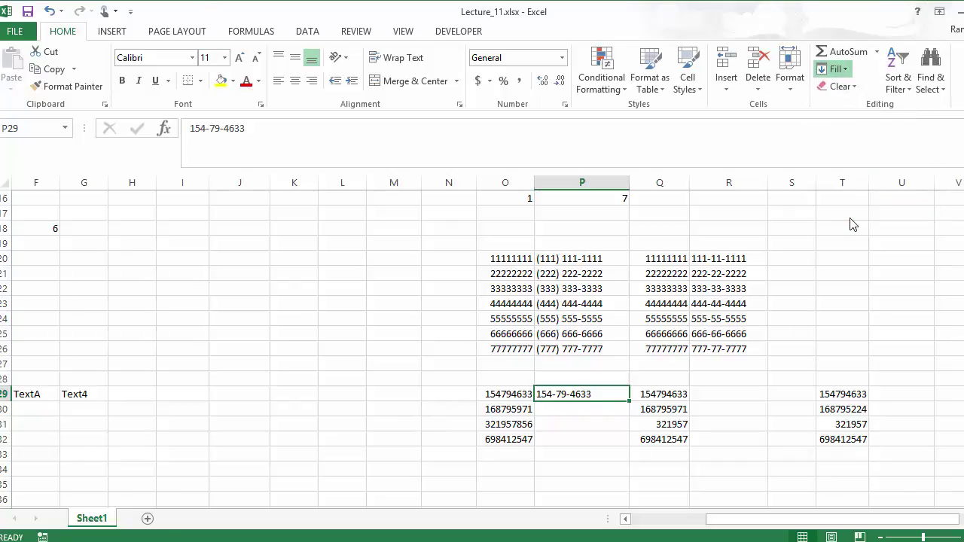
click(565, 410)
click(559, 440)
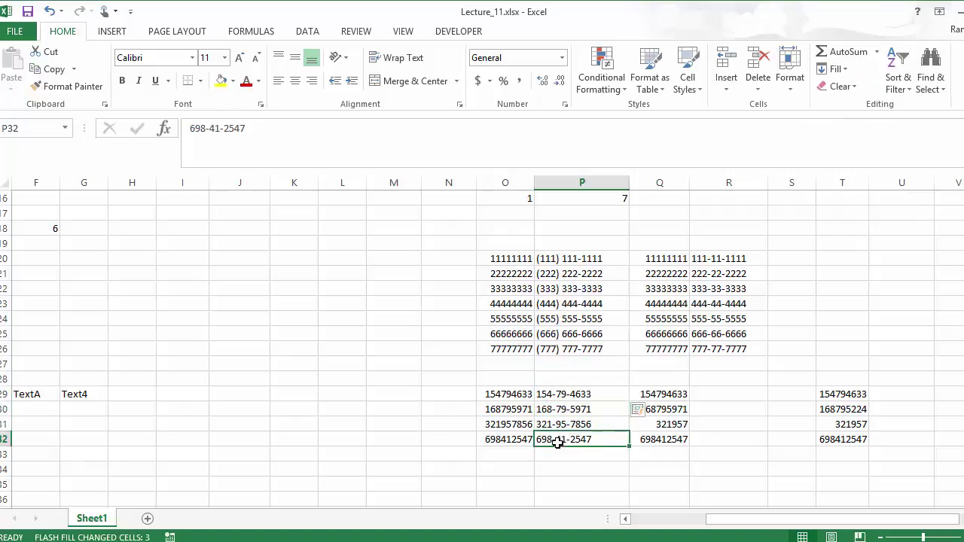
click(656, 394)
scroll(697, 408, down, 1)
click(719, 348)
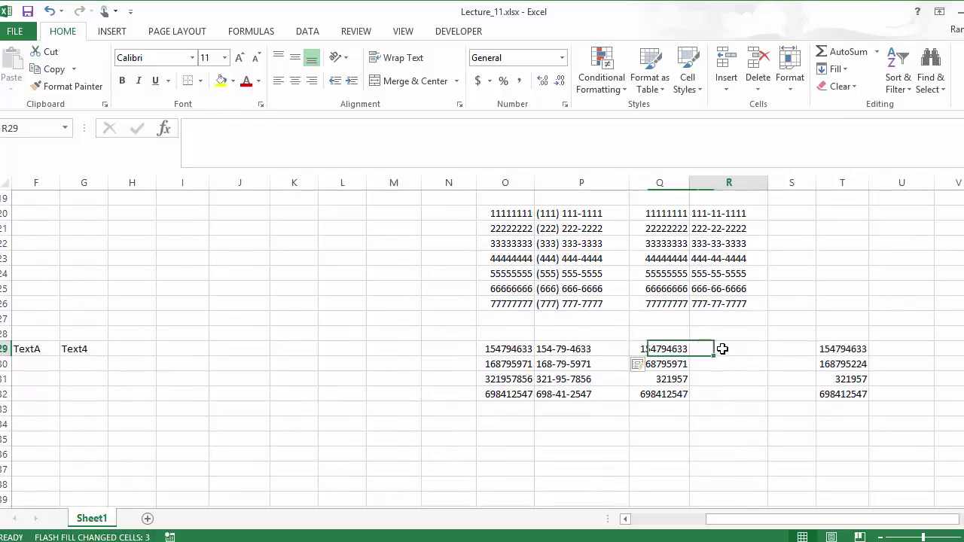
click(674, 380)
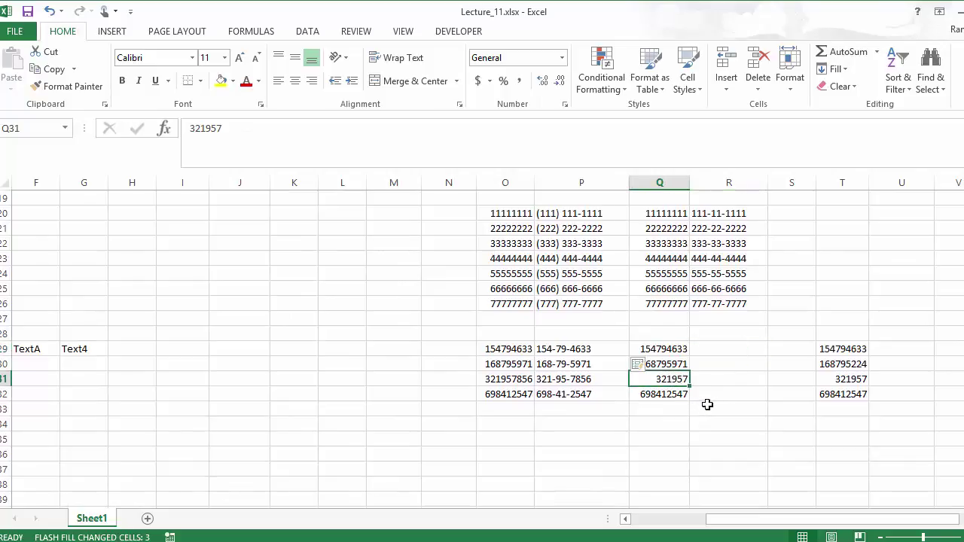
click(711, 348)
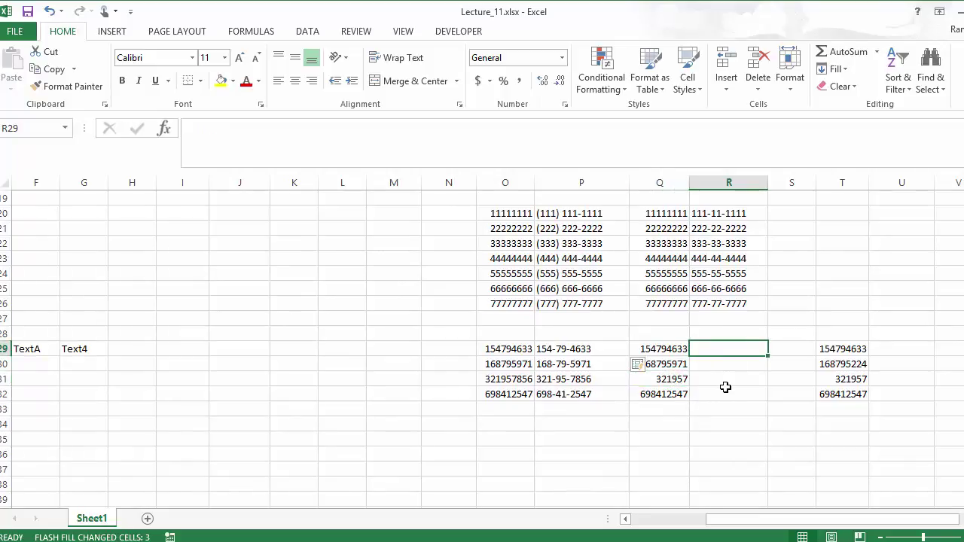
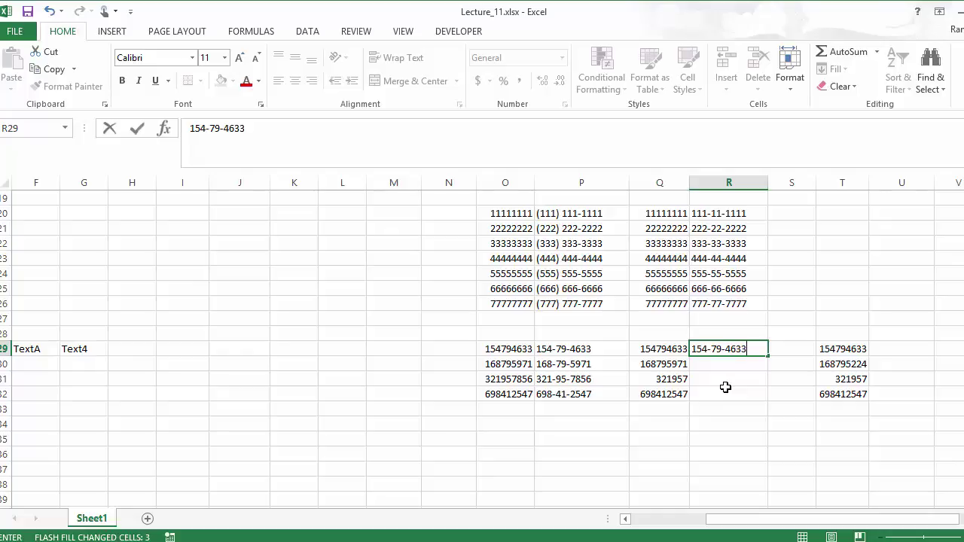
key(Return)
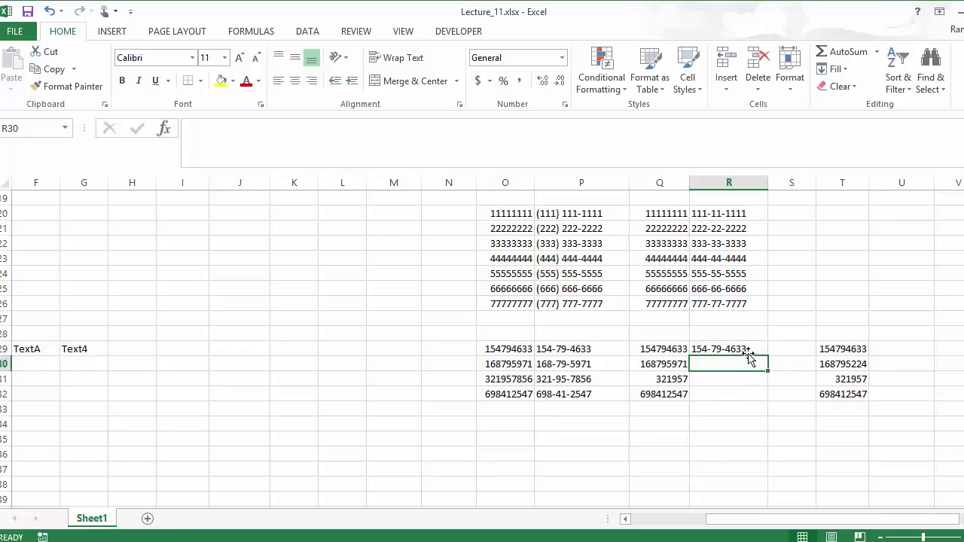
click(744, 348)
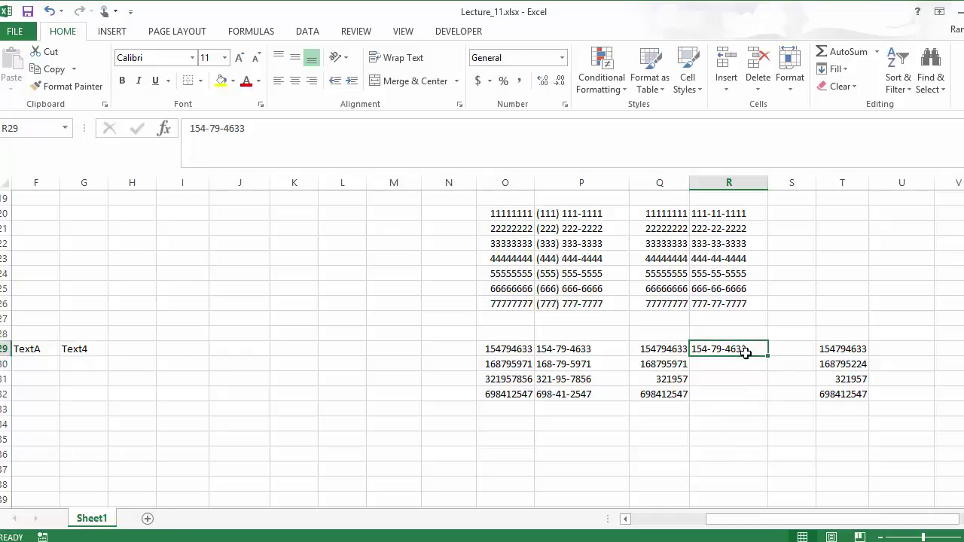
click(836, 69)
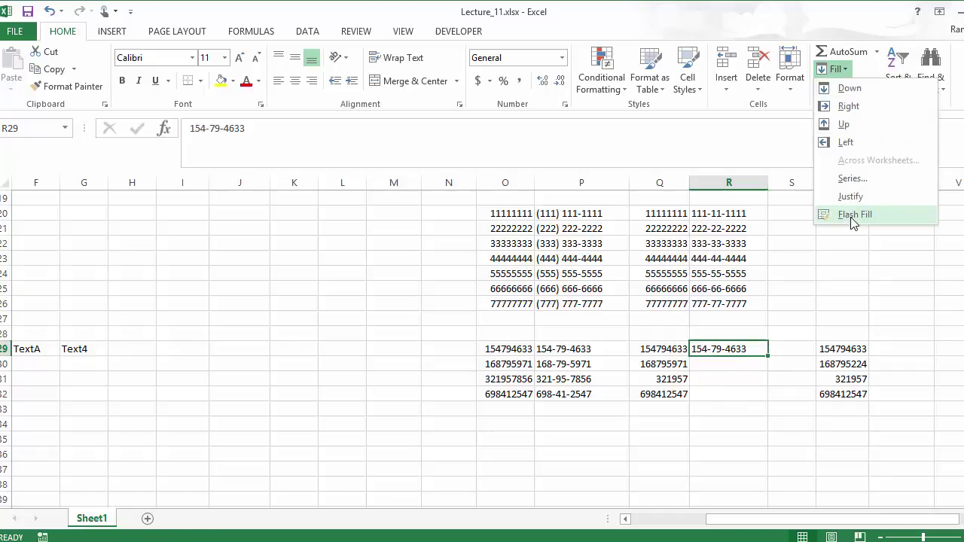
click(853, 216)
click(720, 380)
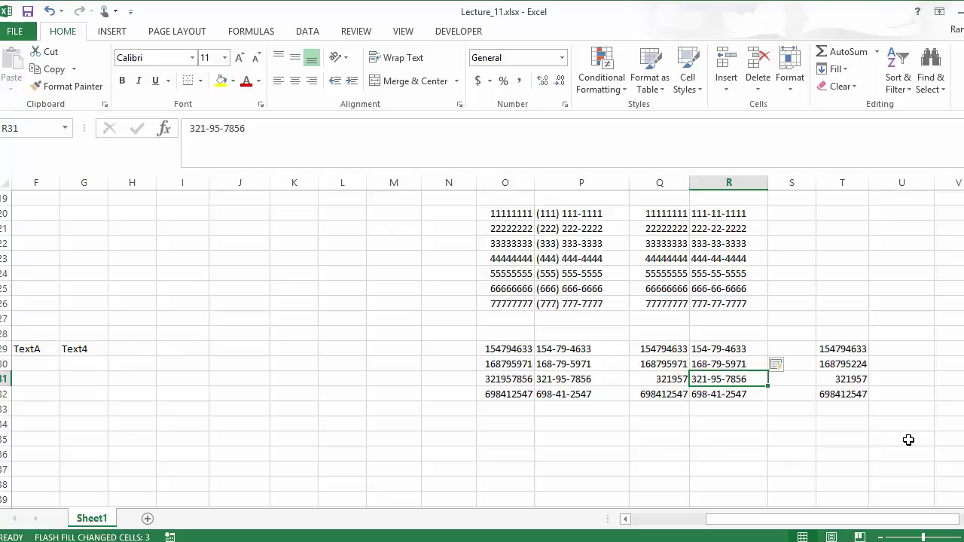
click(509, 381)
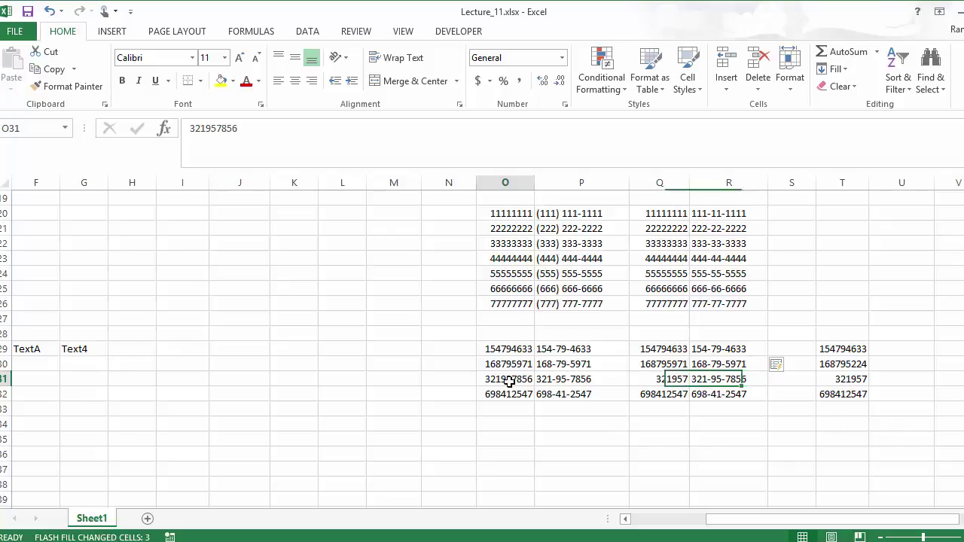
click(659, 380)
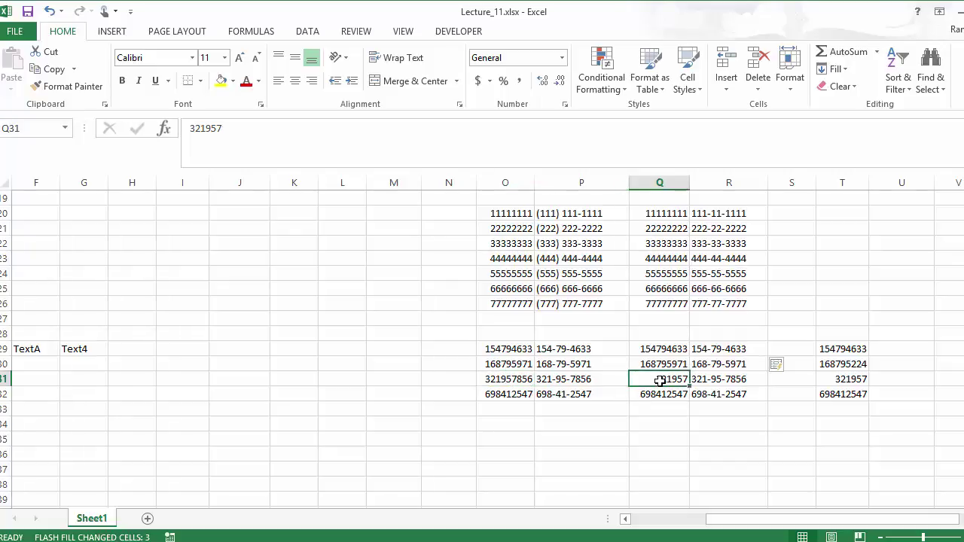
click(720, 380)
click(578, 381)
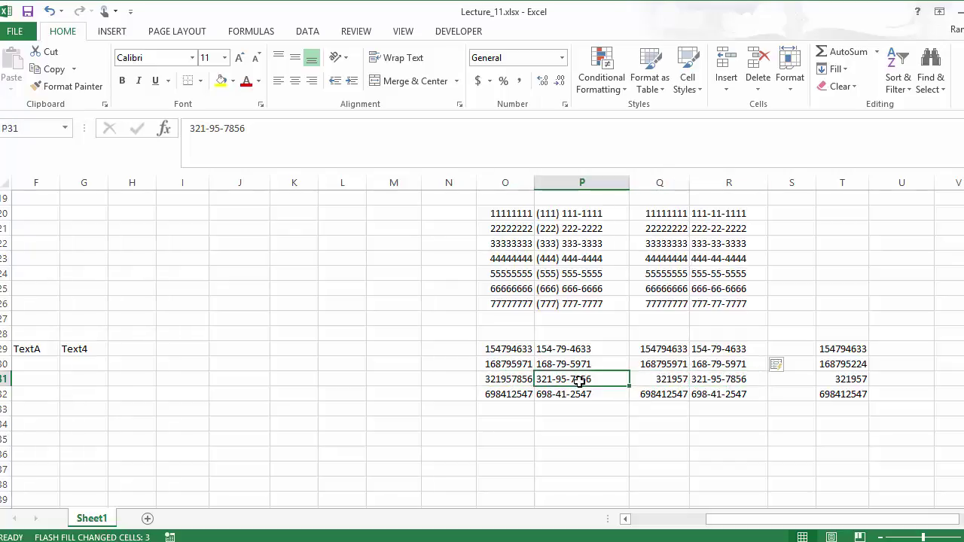
click(705, 382)
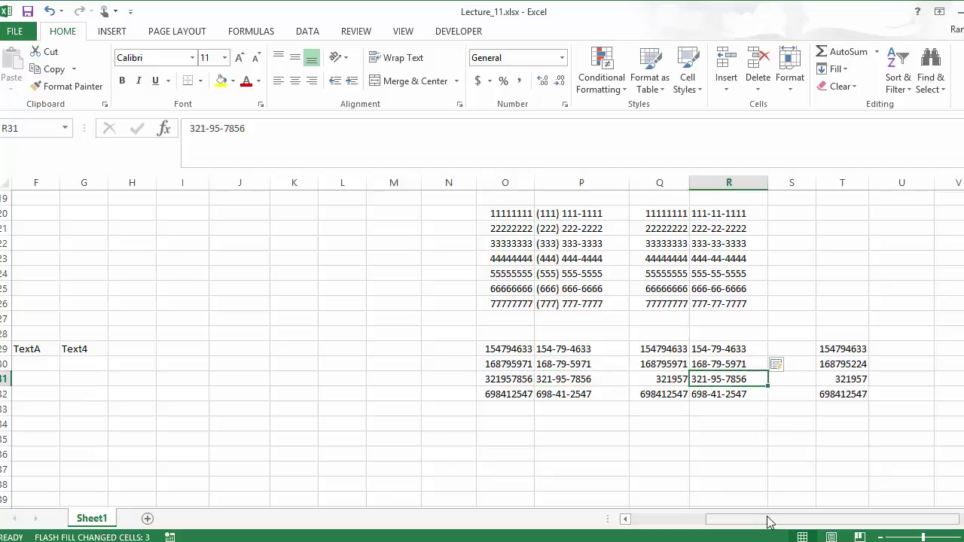
drag(768, 522, 809, 519)
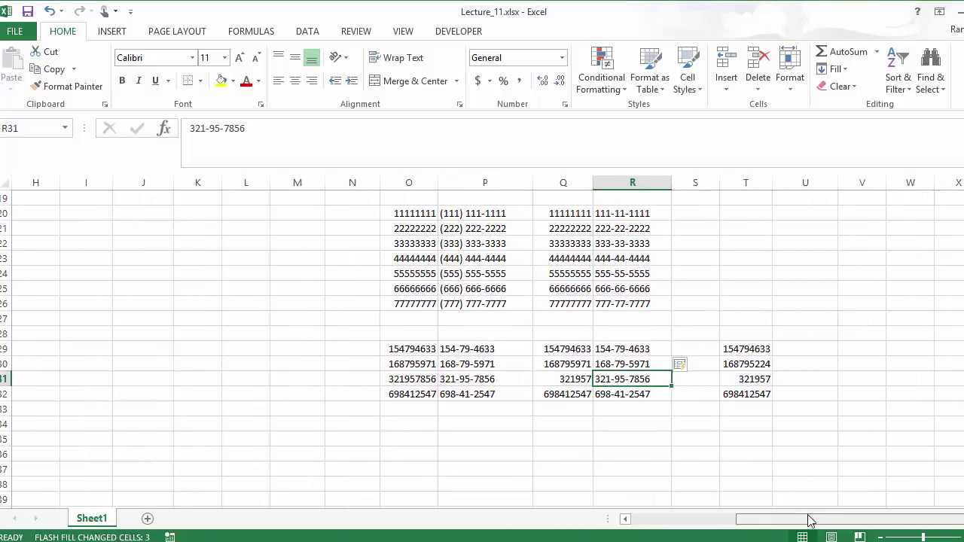
click(491, 378)
click(571, 380)
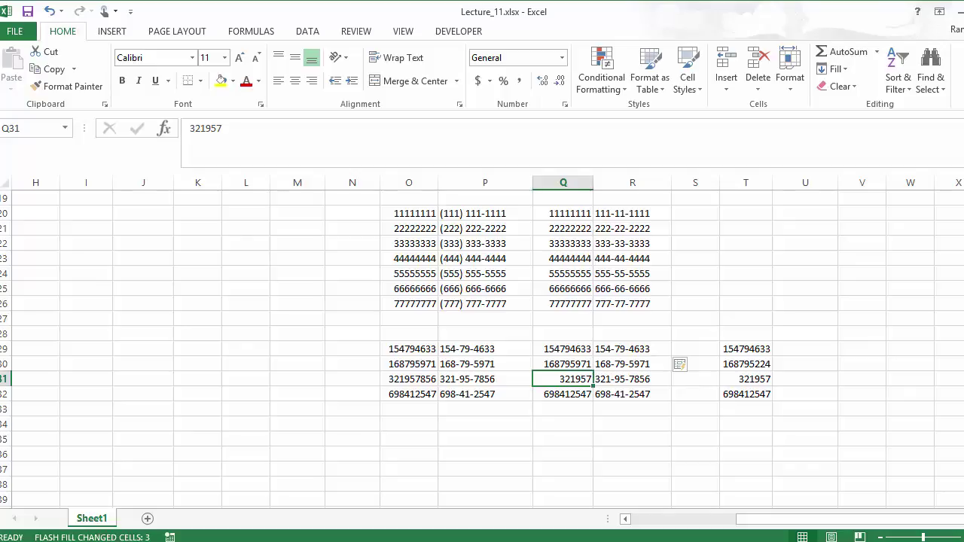
click(792, 346)
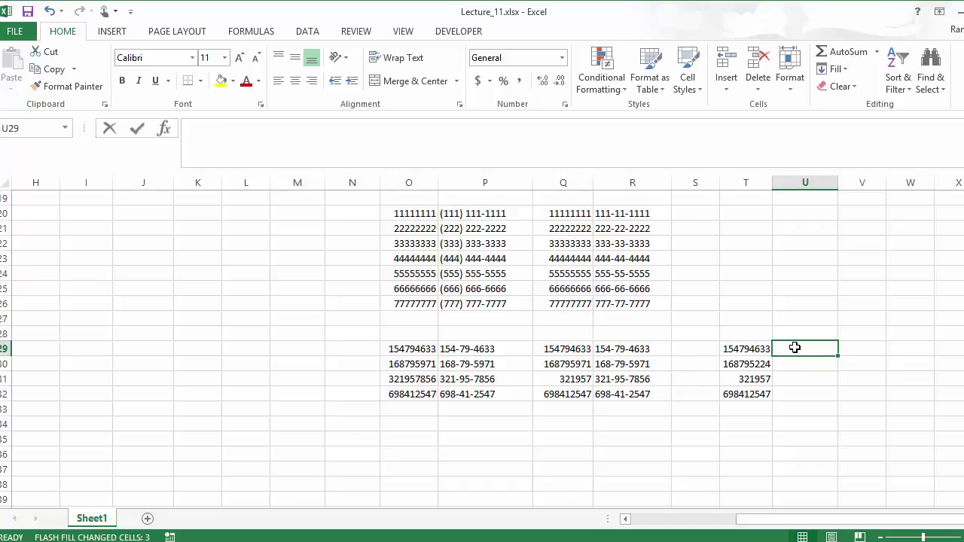
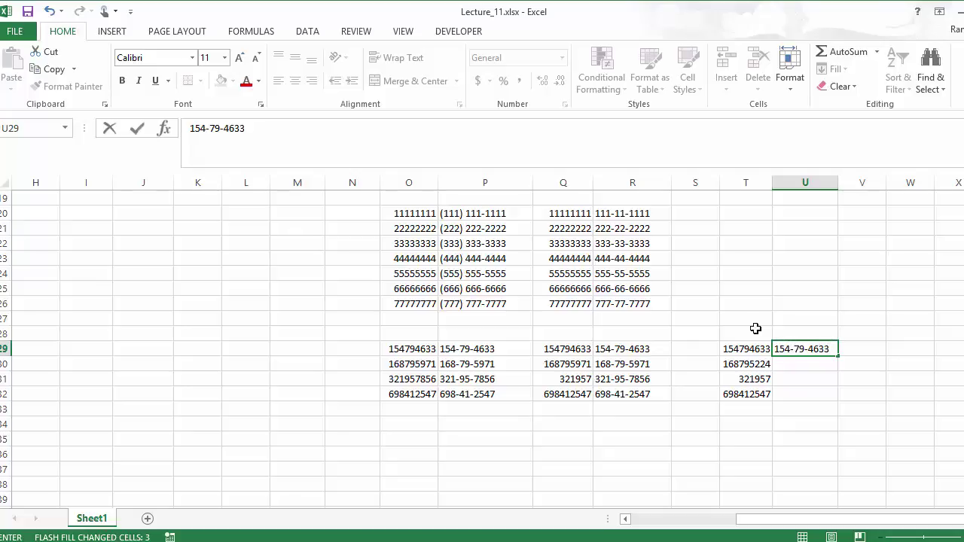
key(Return)
click(805, 346)
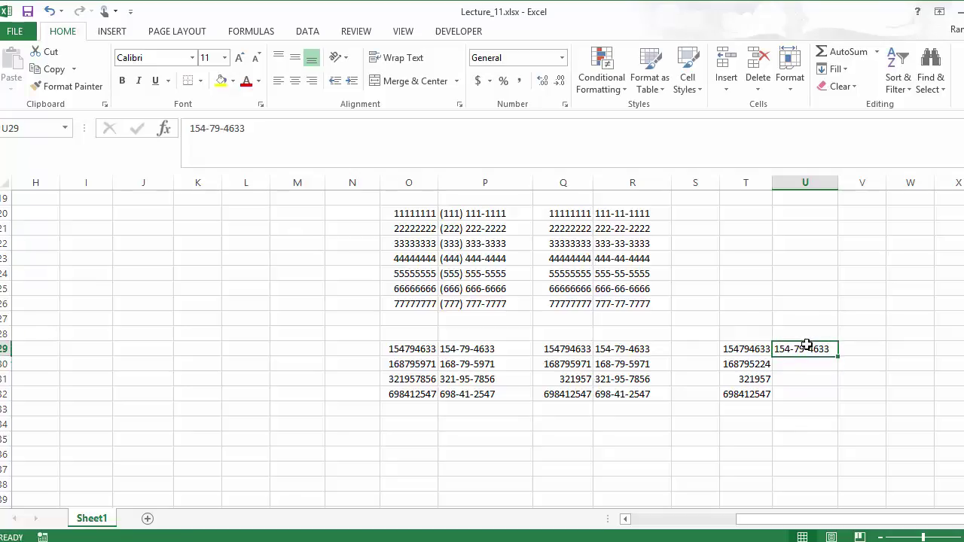
click(837, 70)
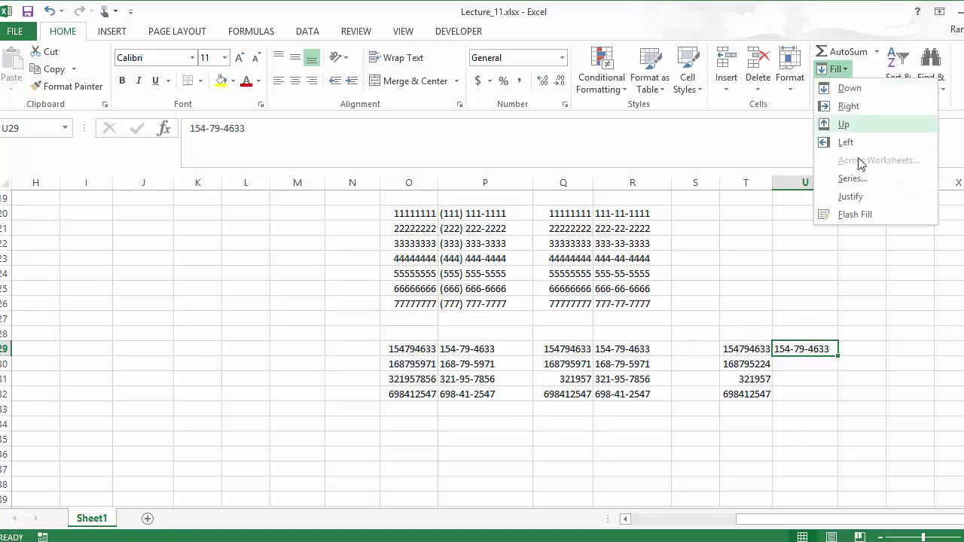
click(846, 214)
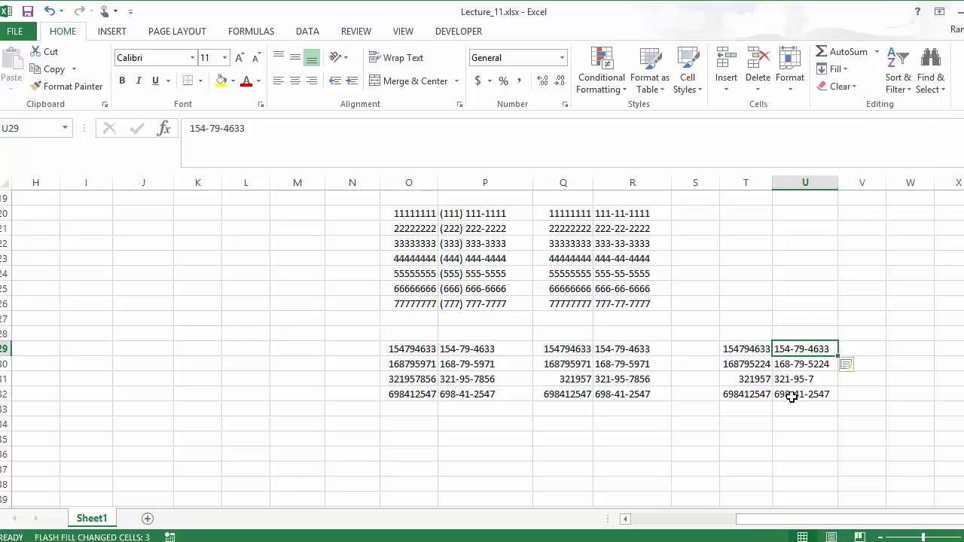
Check that U31 reads the shortened 321-95-7, matching the short source 321957
key(Down)
key(Down)
drag(695, 351, 693, 403)
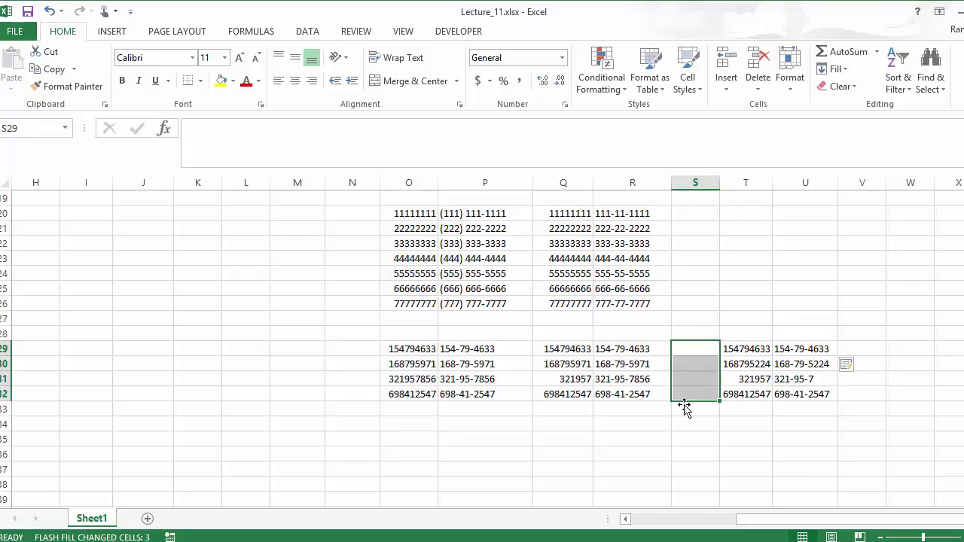
click(796, 377)
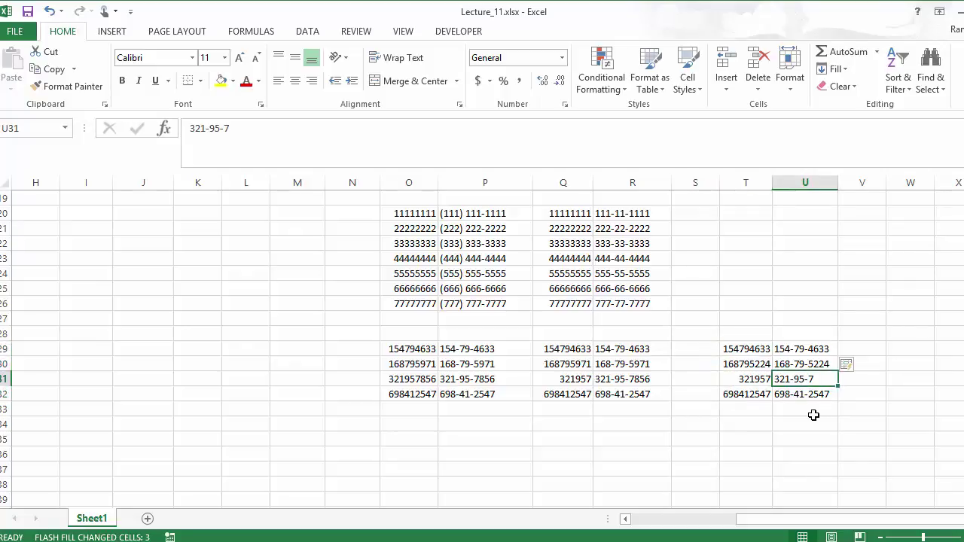